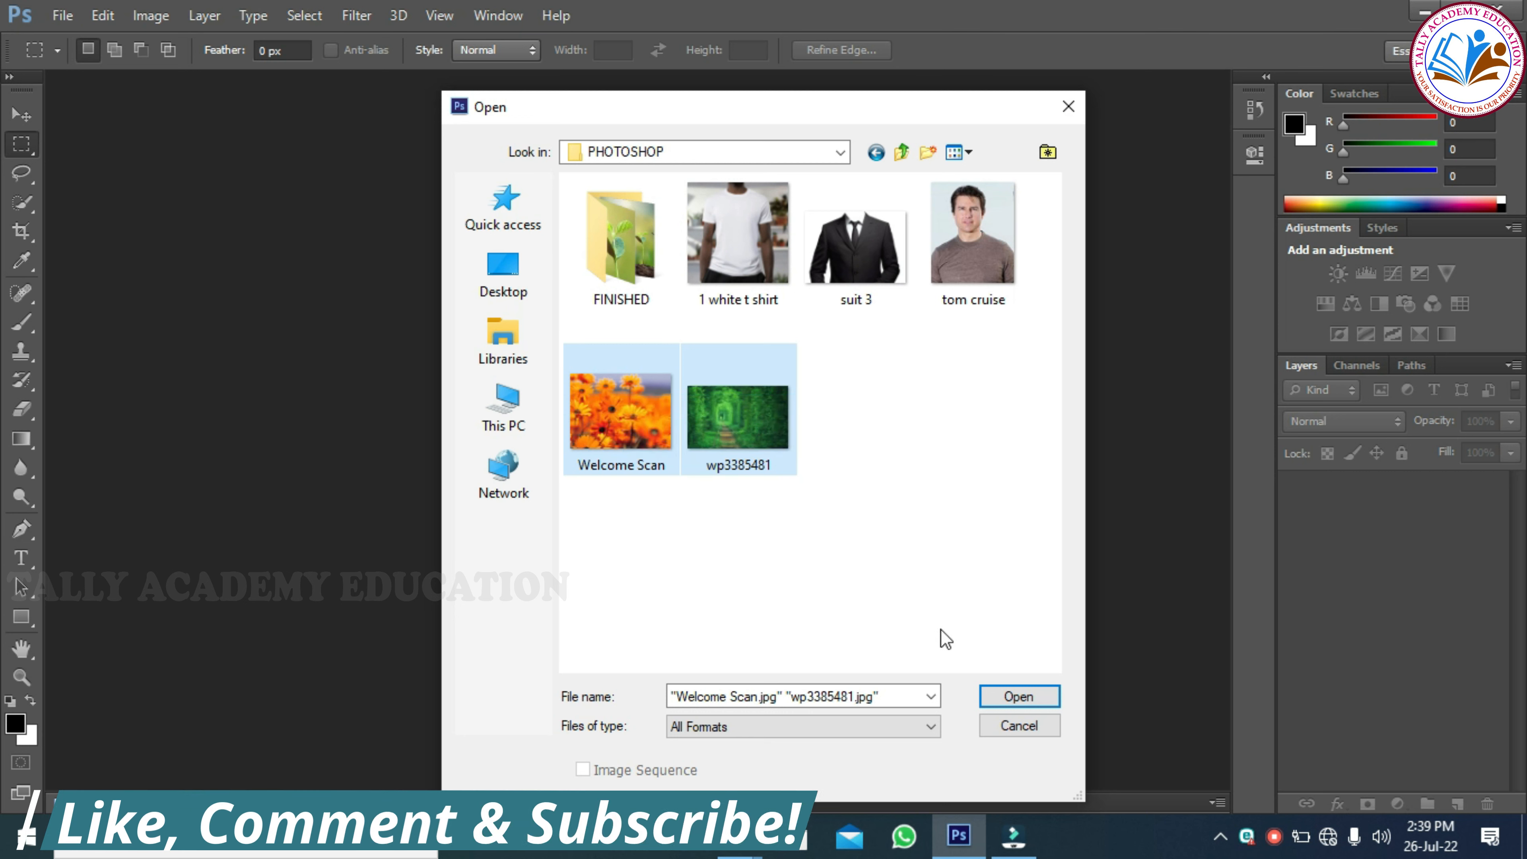
Step: Open Welcome Scan.jpg and wp3385481.jpg, and add a Solid Color fill layer in grey #5e5d5d over the forest image
{"action": "left_click", "coordinate": [1019, 697]}
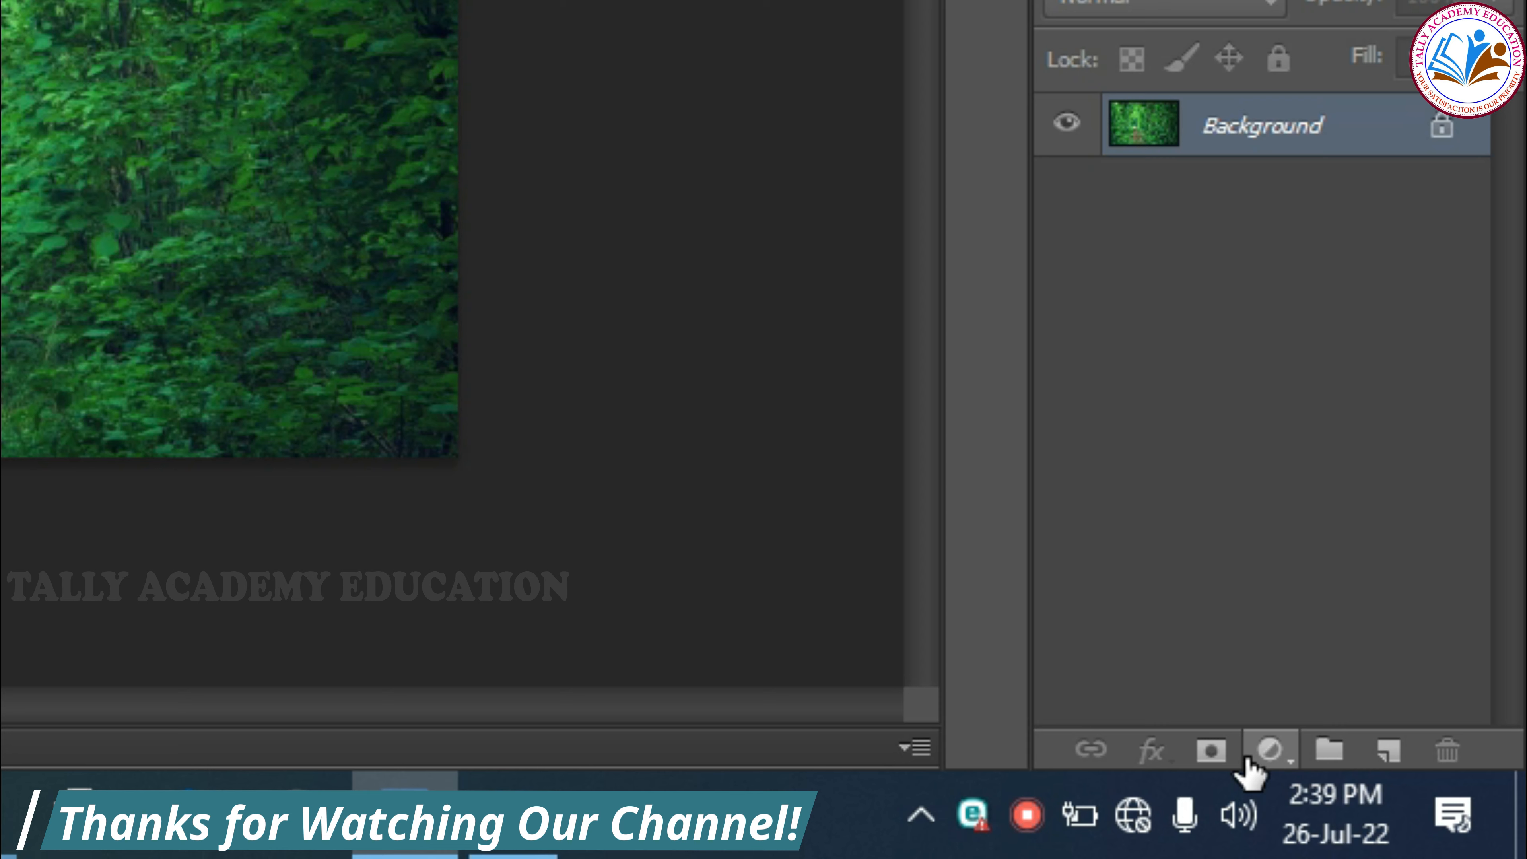
{"action": "left_click", "coordinate": [1269, 751]}
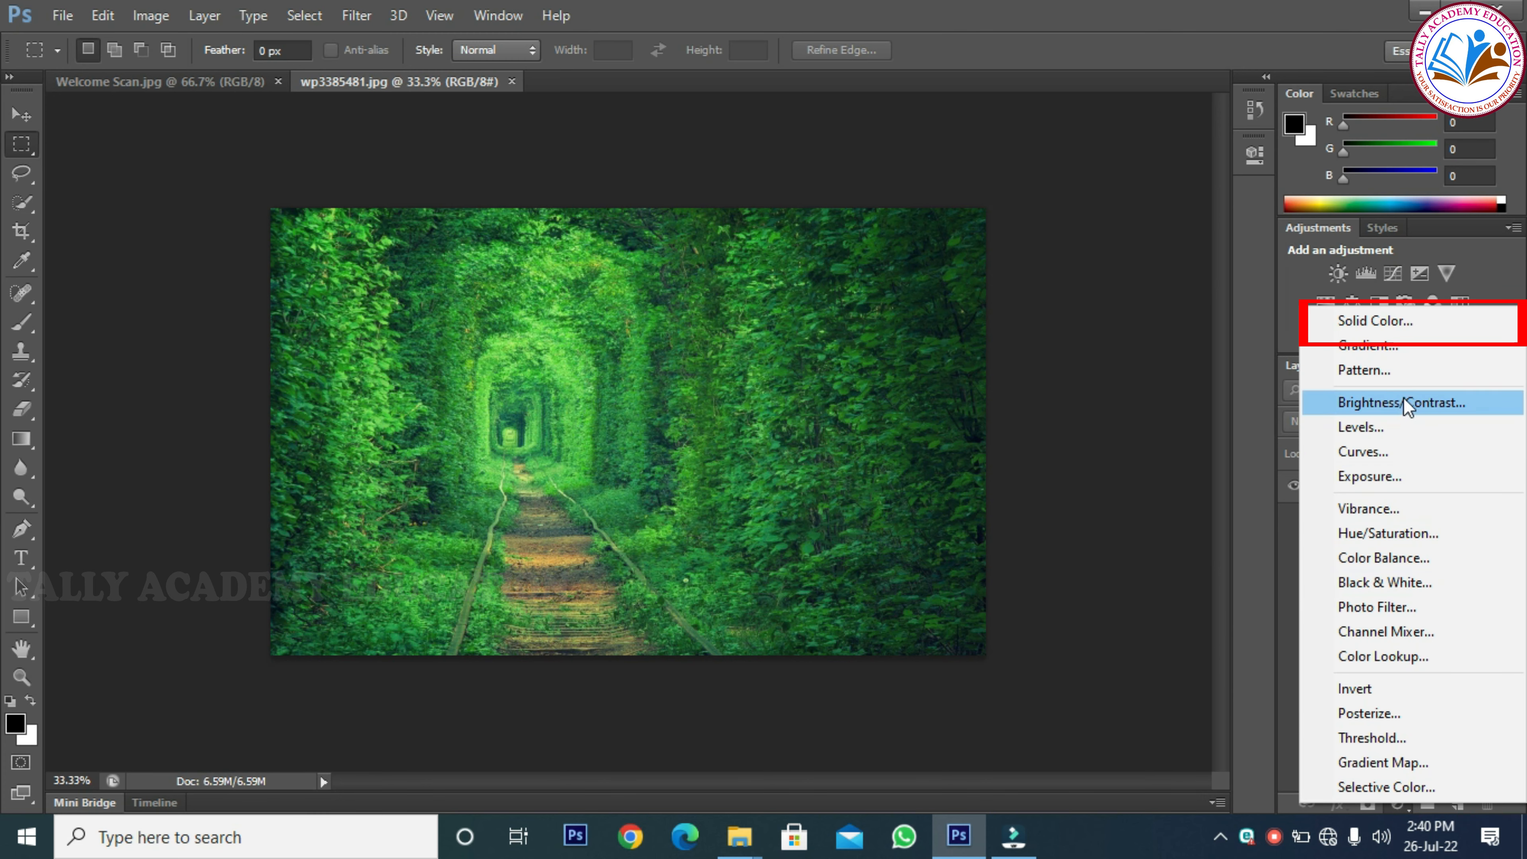
{"action": "left_click", "coordinate": [1401, 317]}
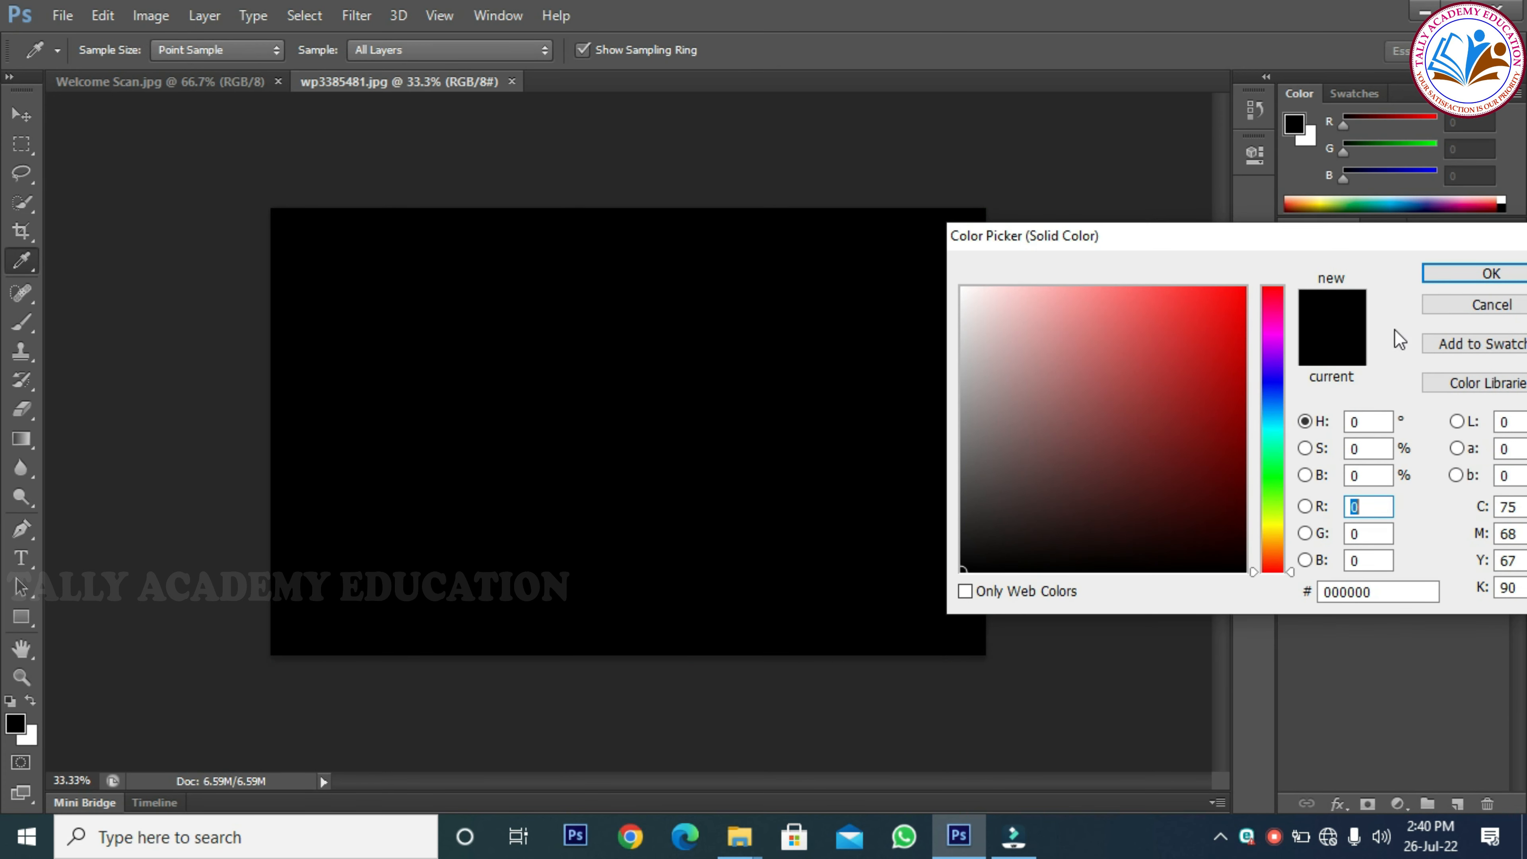
{"action": "left_click_drag", "start_coordinate": [975, 523], "coordinate": [960, 486]}
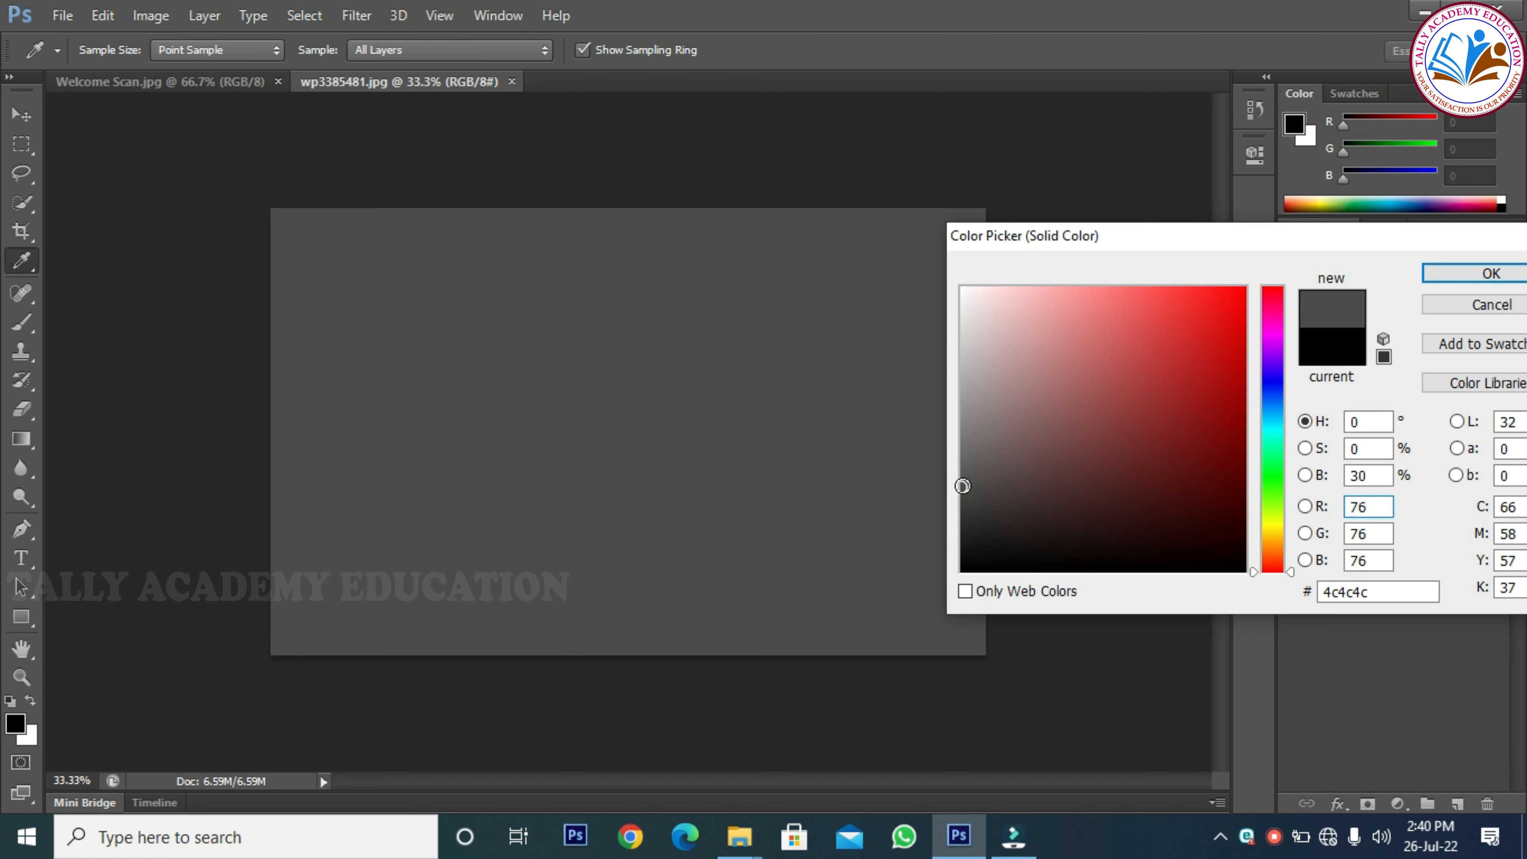
{"action": "left_click_drag", "start_coordinate": [961, 486], "coordinate": [964, 467]}
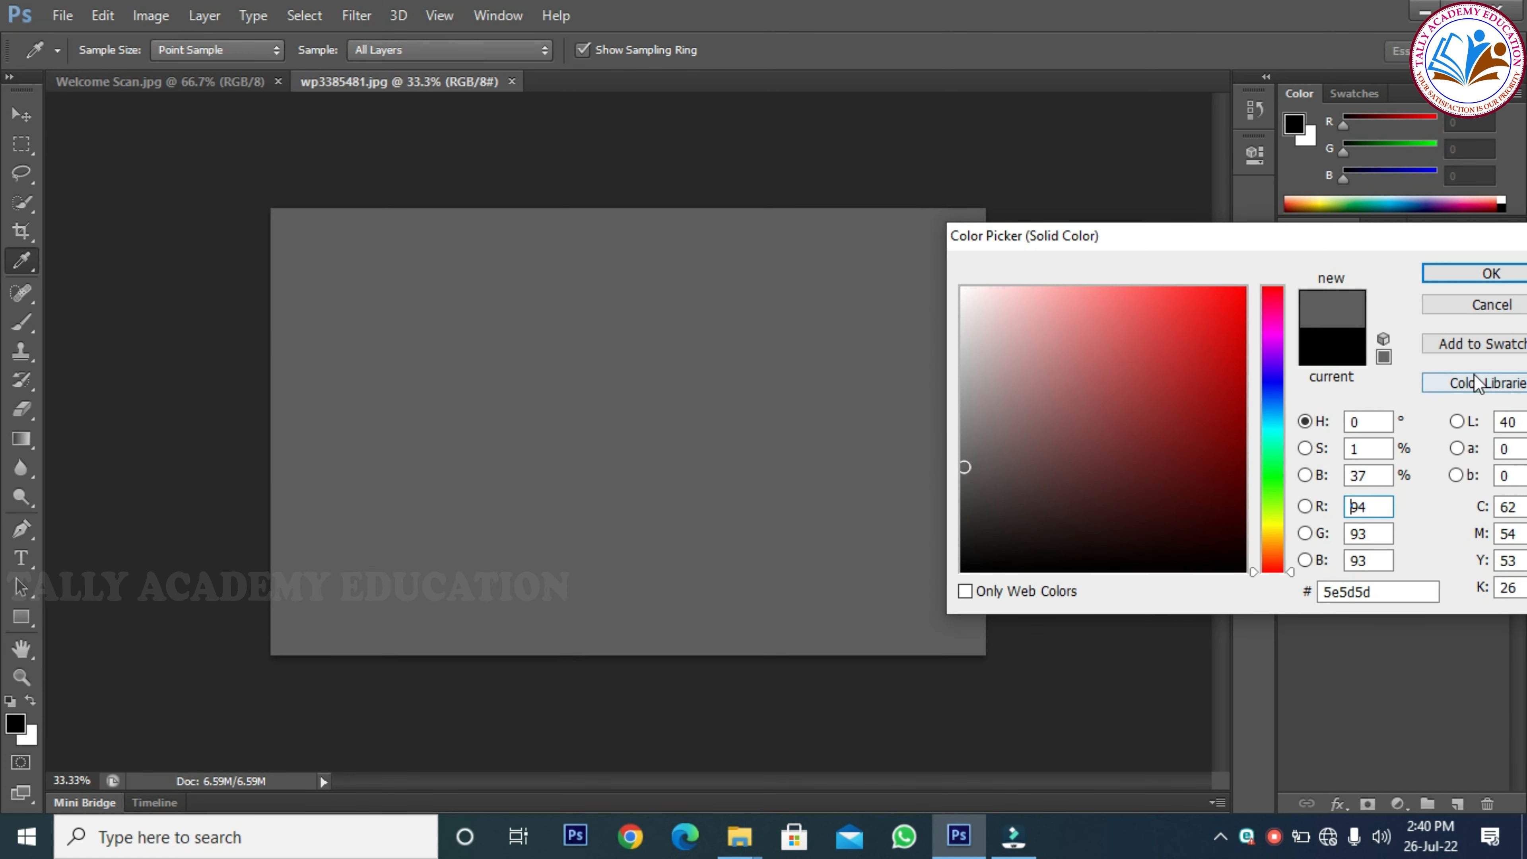
{"action": "left_click", "coordinate": [1482, 278]}
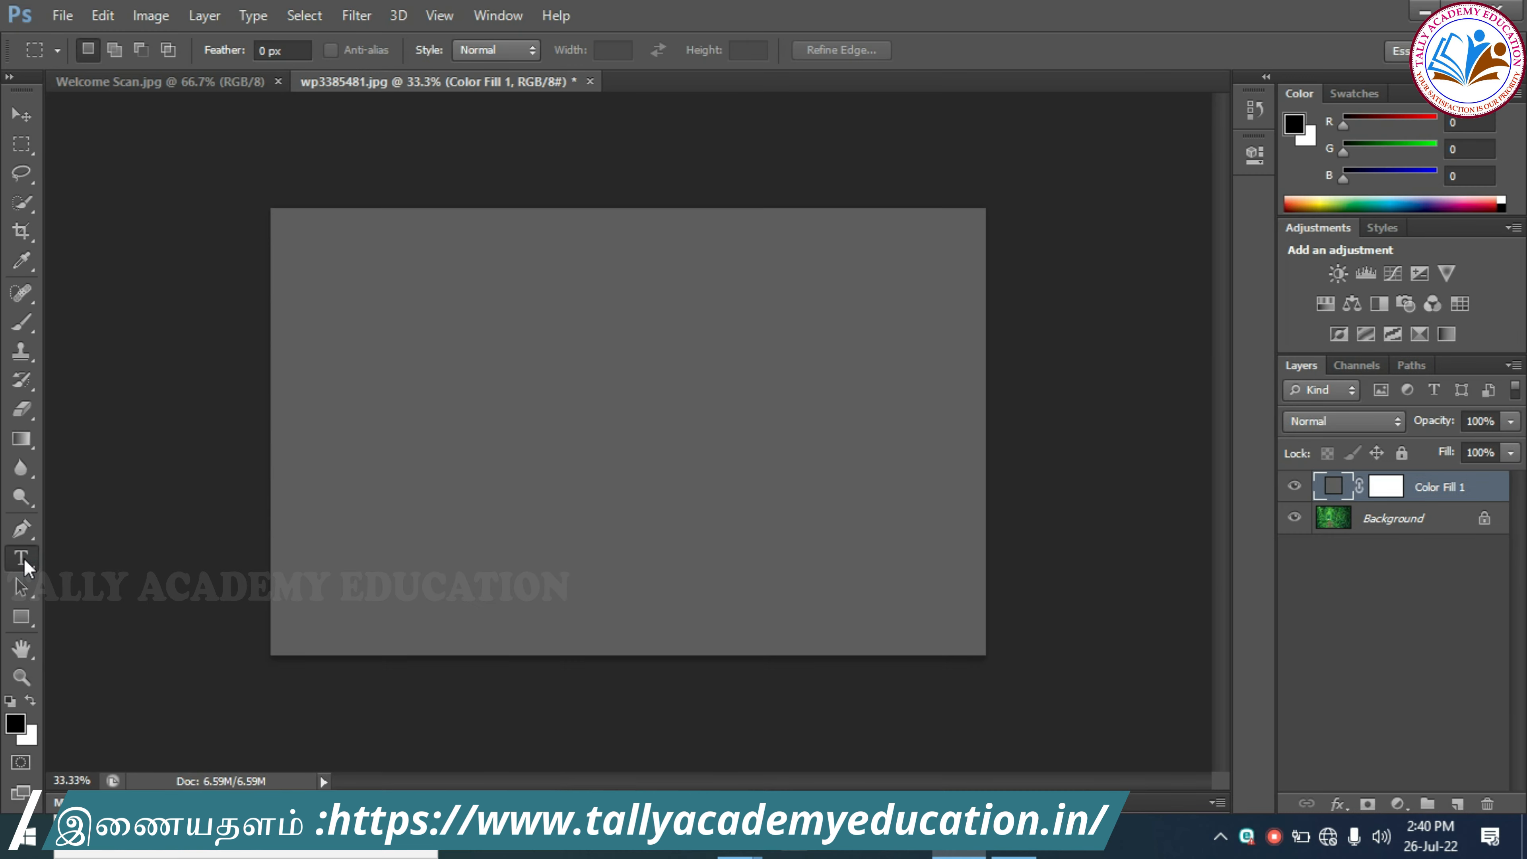
Step: Start a horizontal text line on the grey canvas, left of its centre, with the font size set to 30 pt
{"action": "left_click", "coordinate": [53, 208]}
{"action": "left_click", "coordinate": [444, 418]}
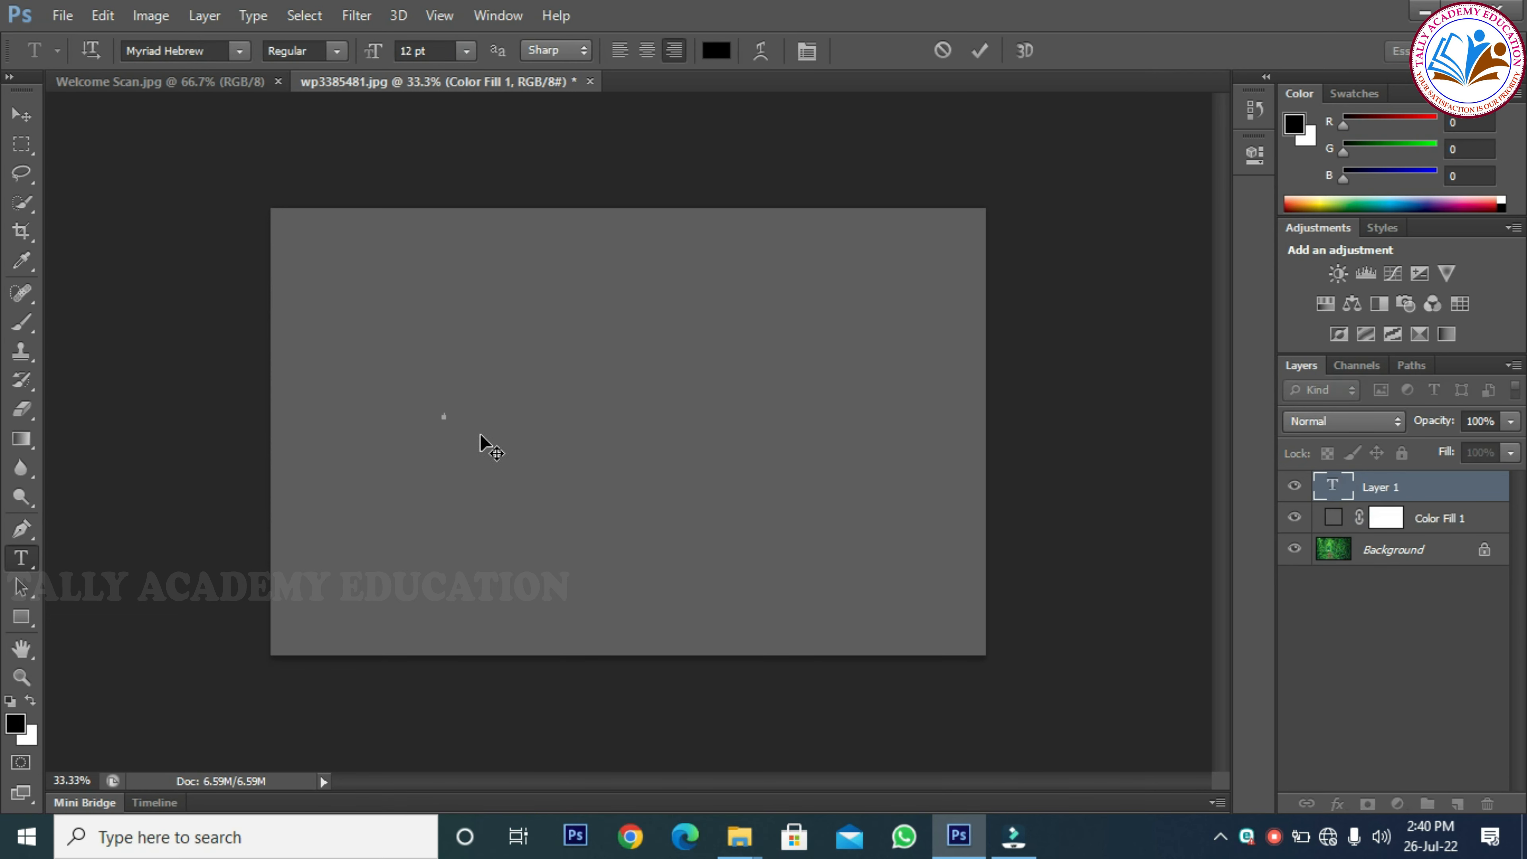
{"action": "left_click", "coordinate": [434, 51]}
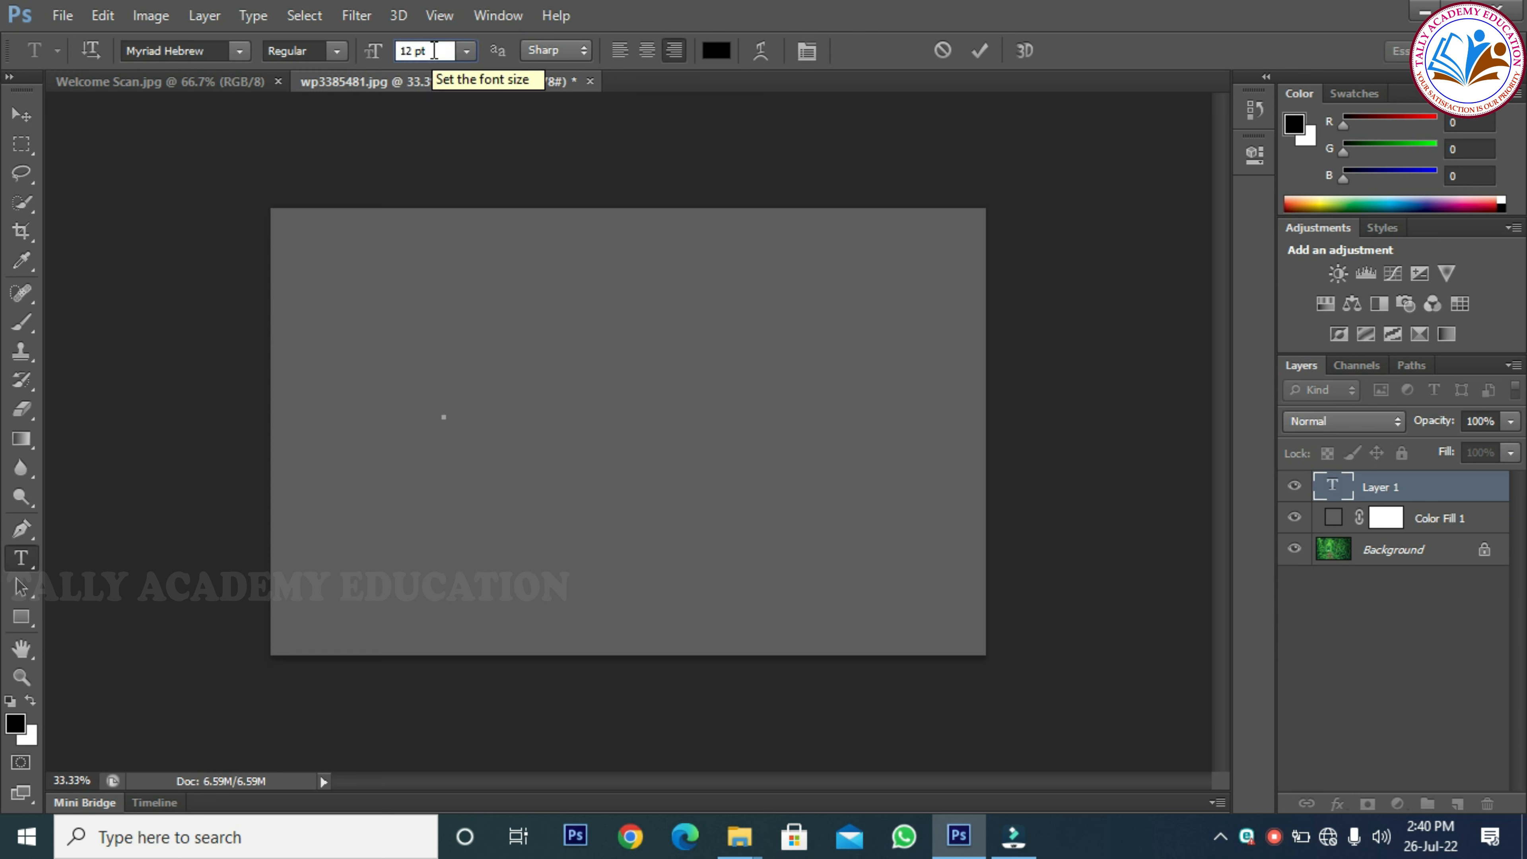
{"action": "key", "text": "Left"}
{"action": "key", "text": "Left"}
{"action": "key", "text": "Left"}
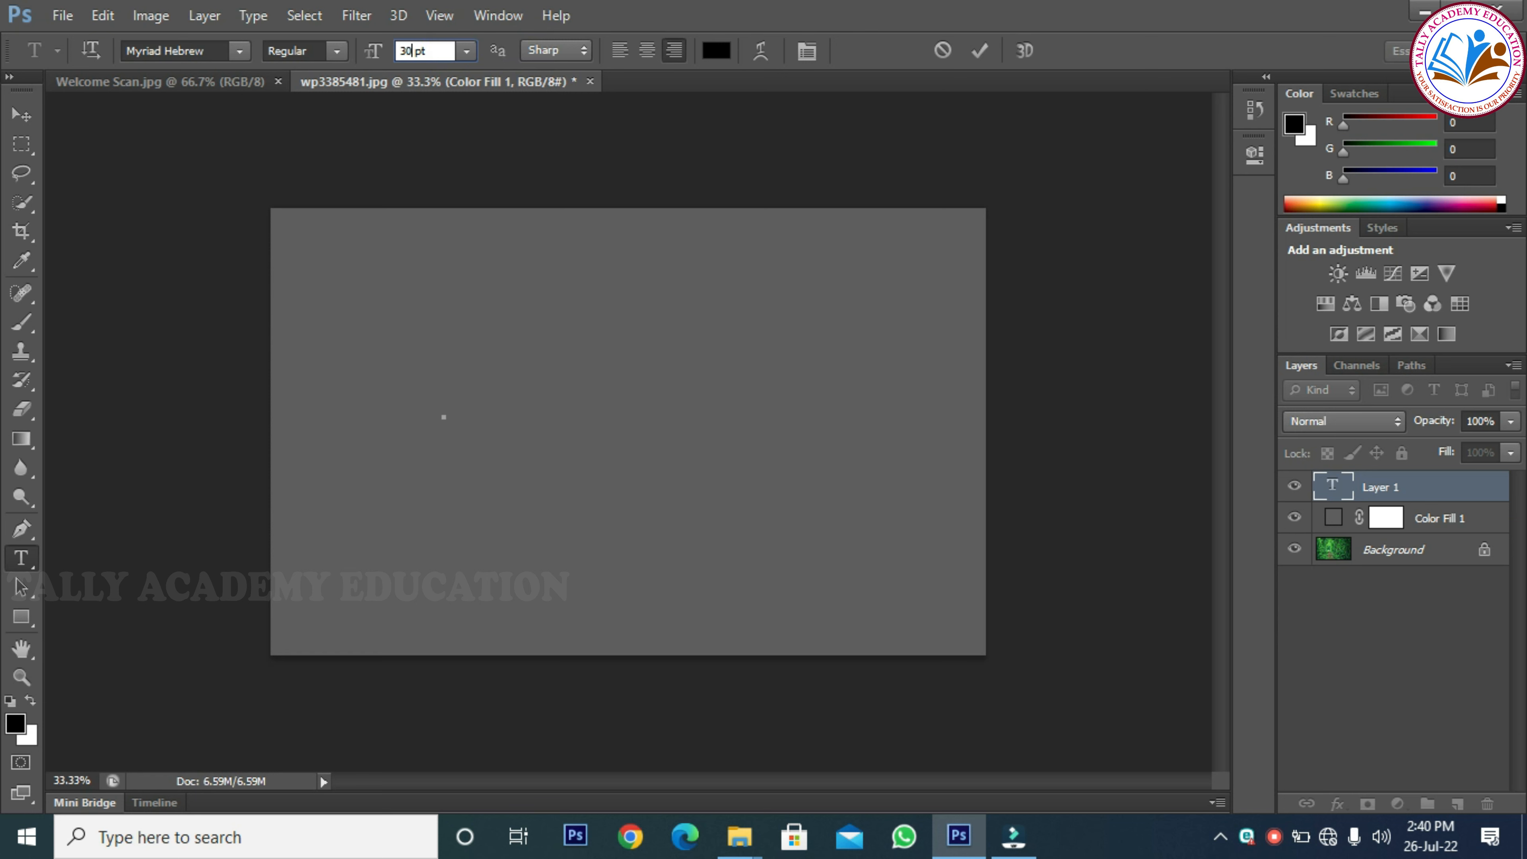
{"action": "key", "text": "Return"}
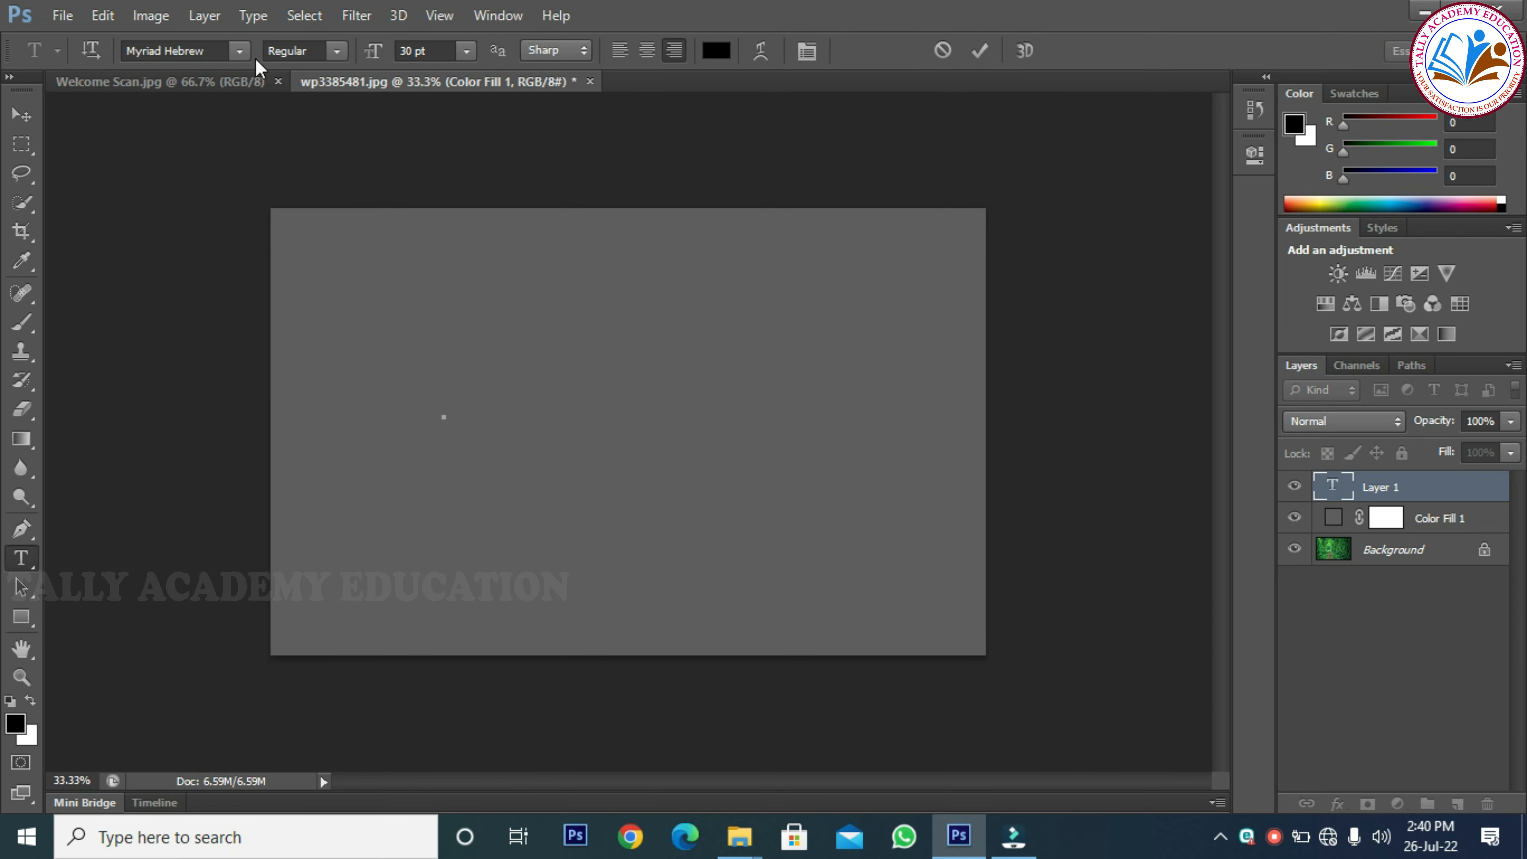
Step: Set the font of the new text line to Arial in the Bold style
{"action": "left_click", "coordinate": [243, 51]}
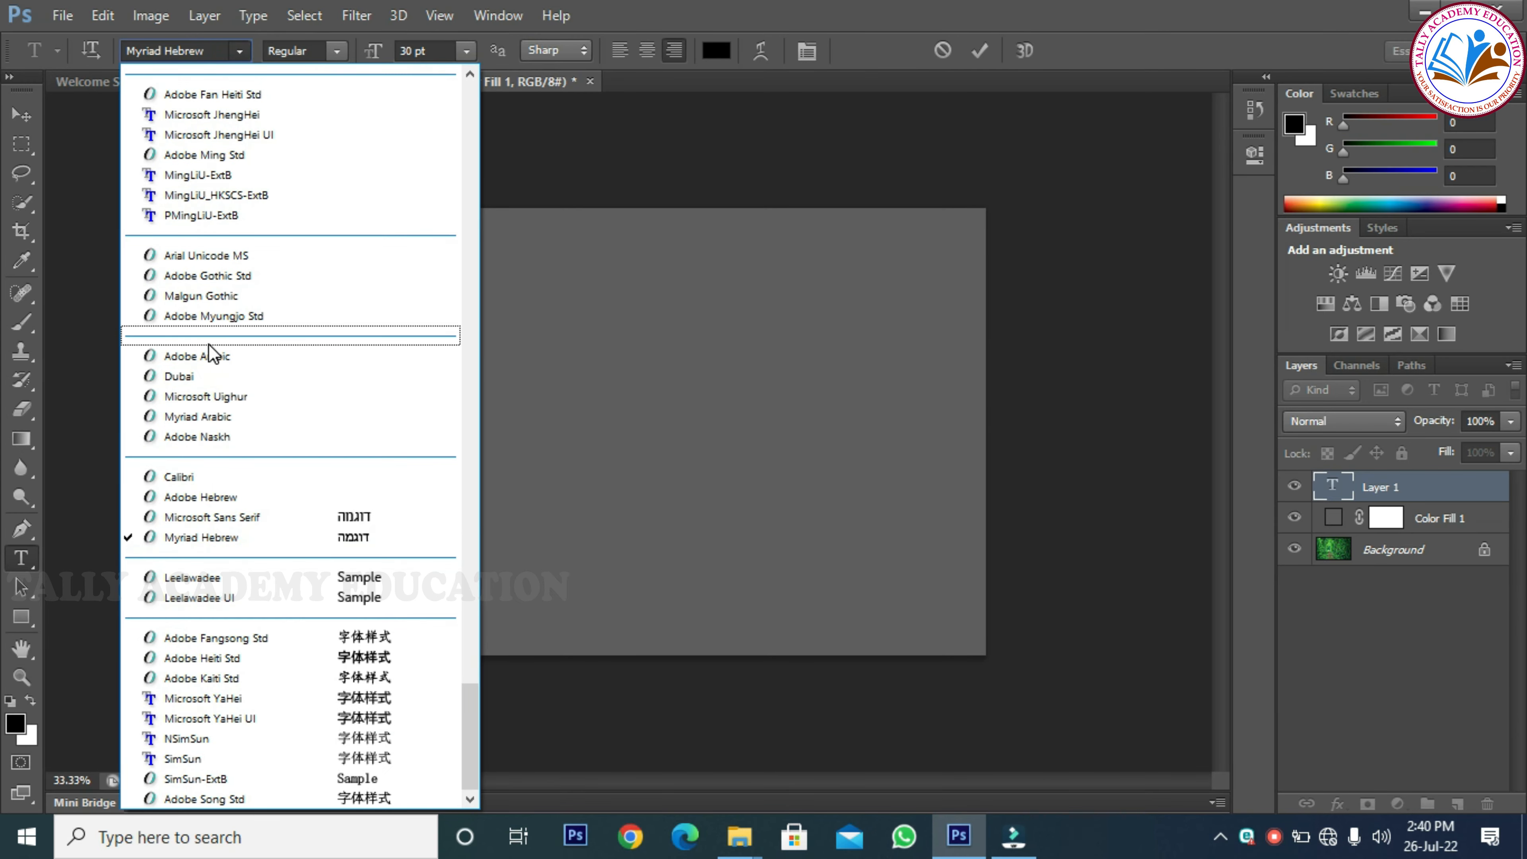
{"action": "scroll", "coordinate": [195, 207], "scroll_direction": "up", "scroll_amount": 20}
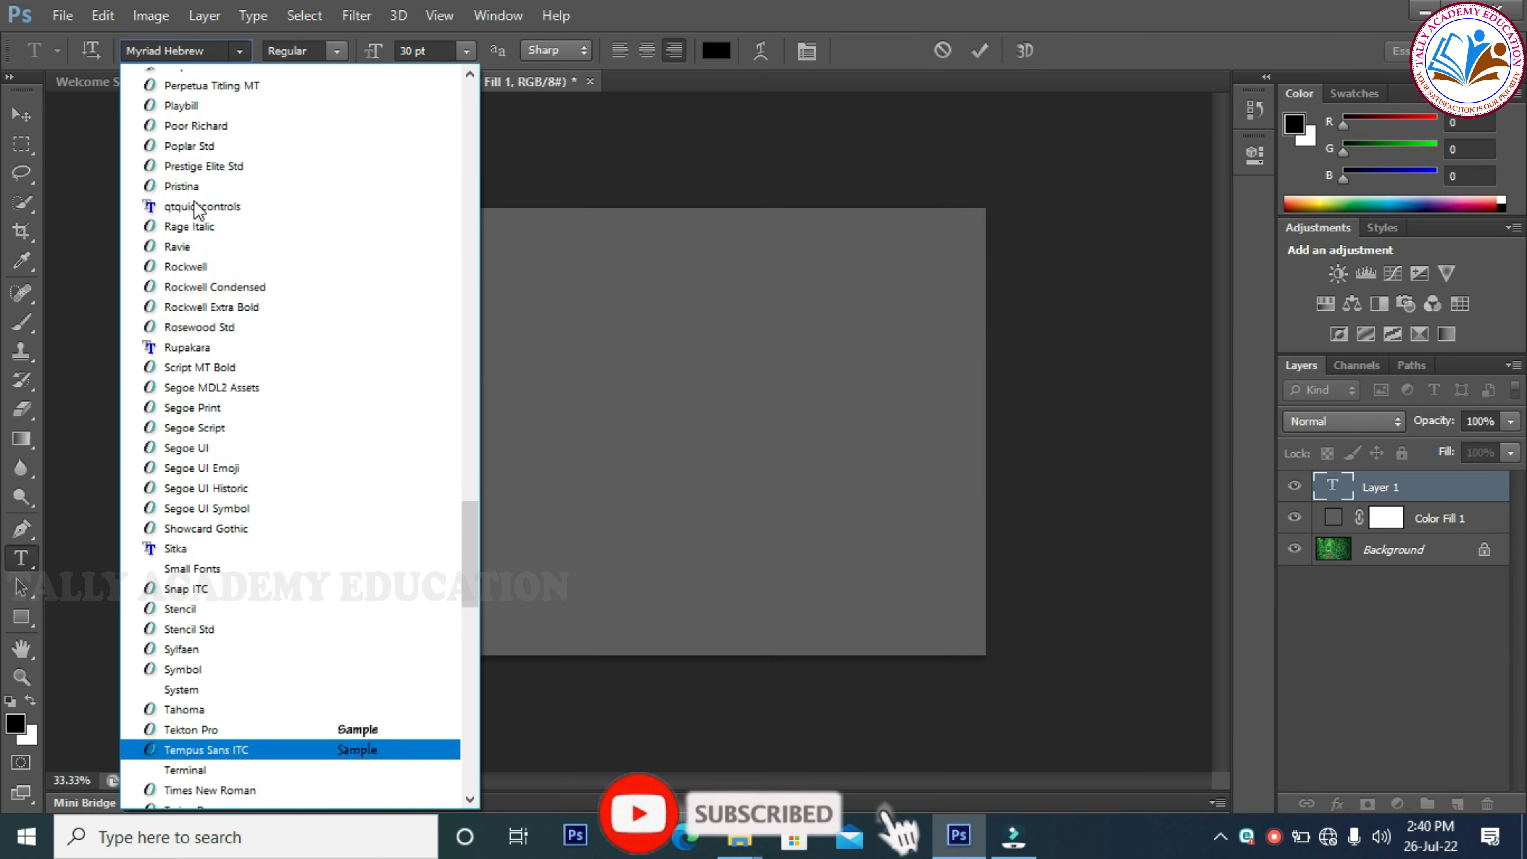
{"action": "scroll", "coordinate": [193, 206], "scroll_direction": "up", "scroll_amount": 20}
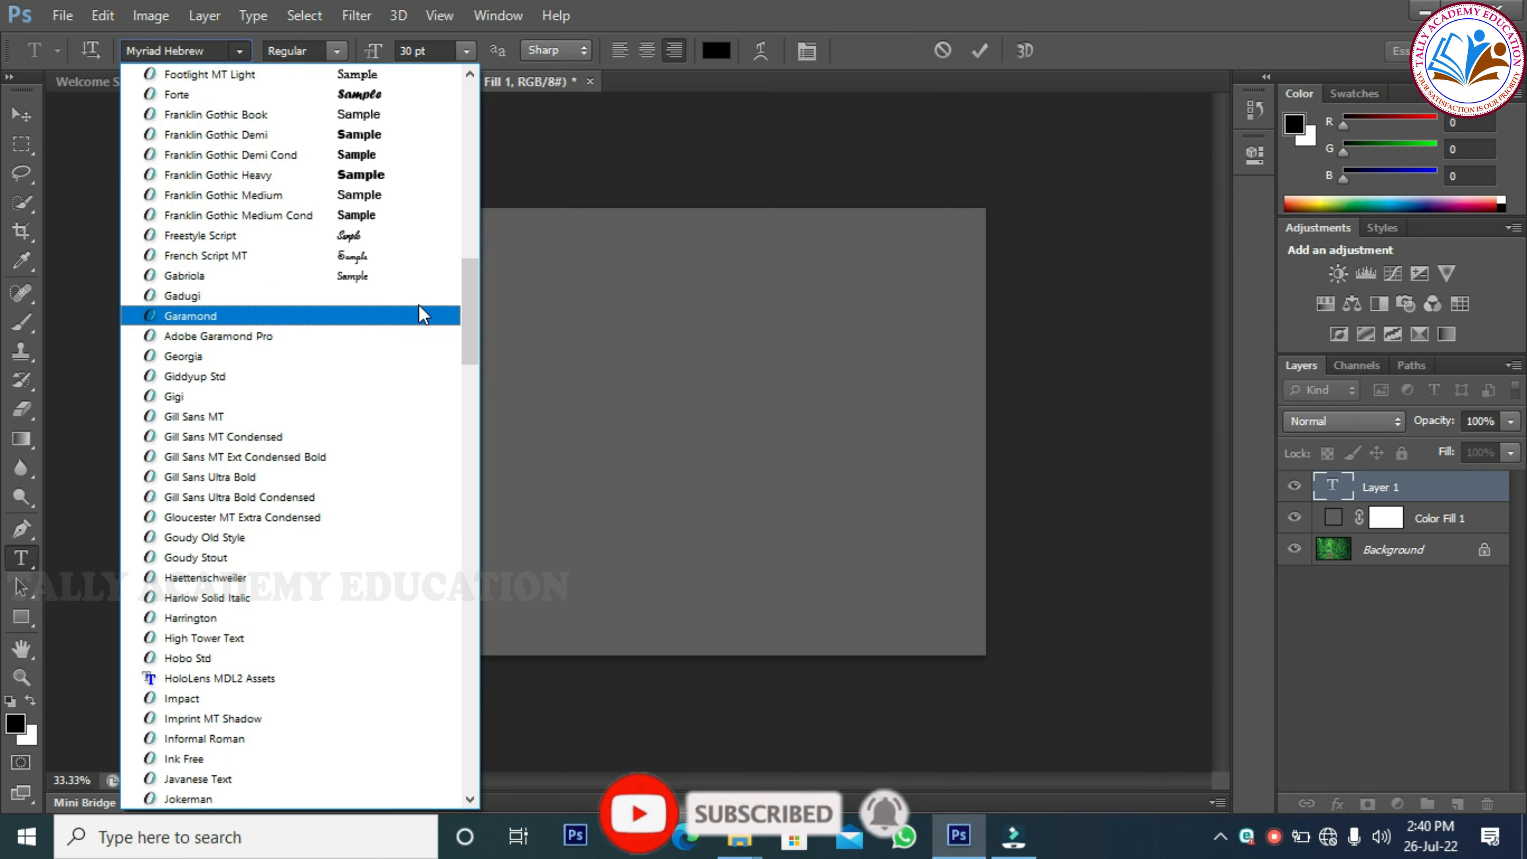
{"action": "left_click_drag", "start_coordinate": [470, 306], "coordinate": [470, 119]}
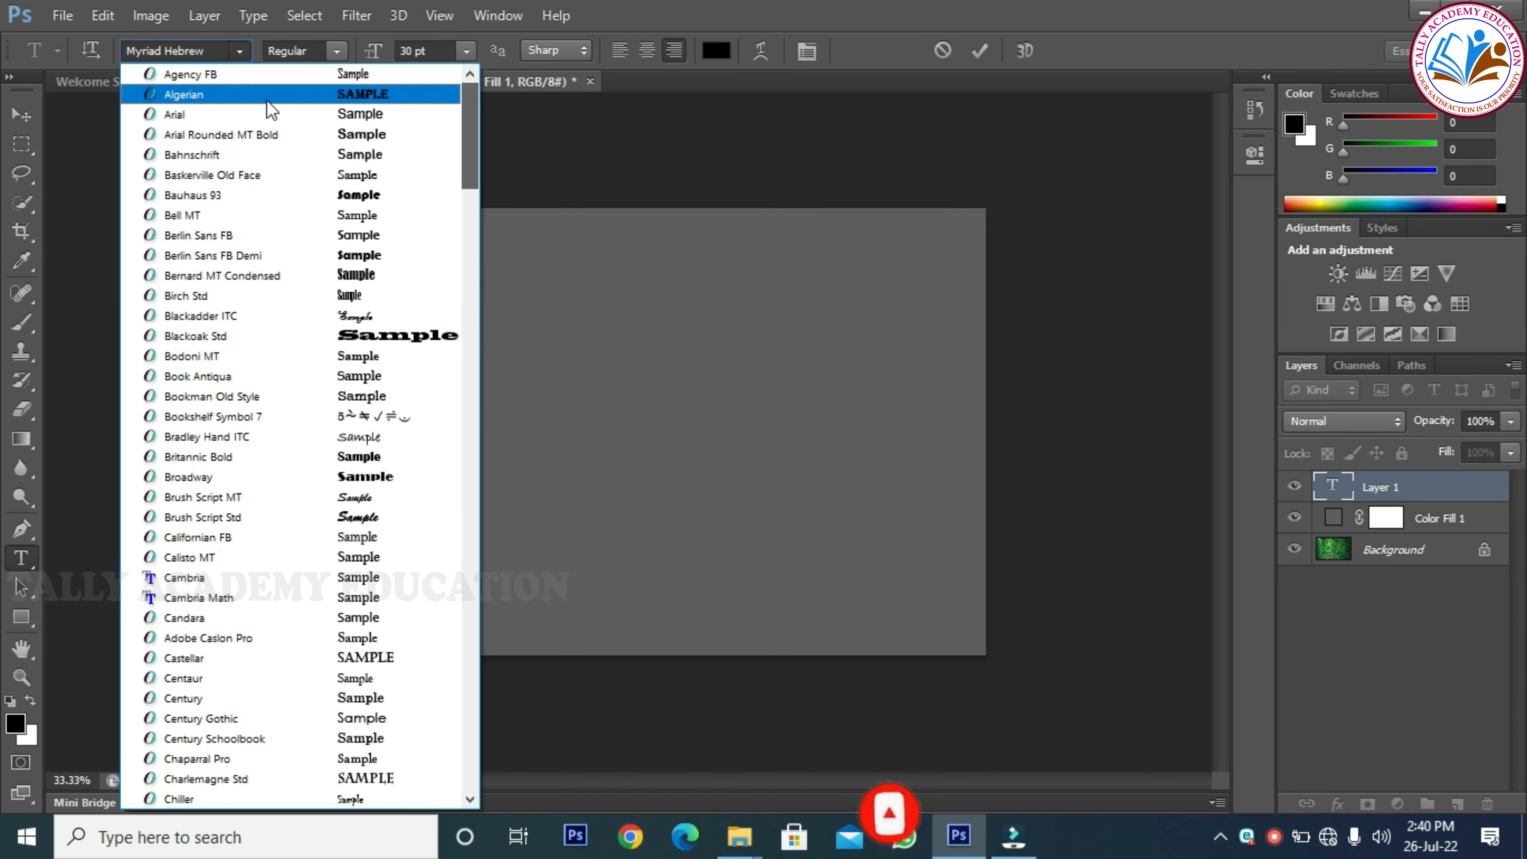
{"action": "left_click", "coordinate": [228, 113]}
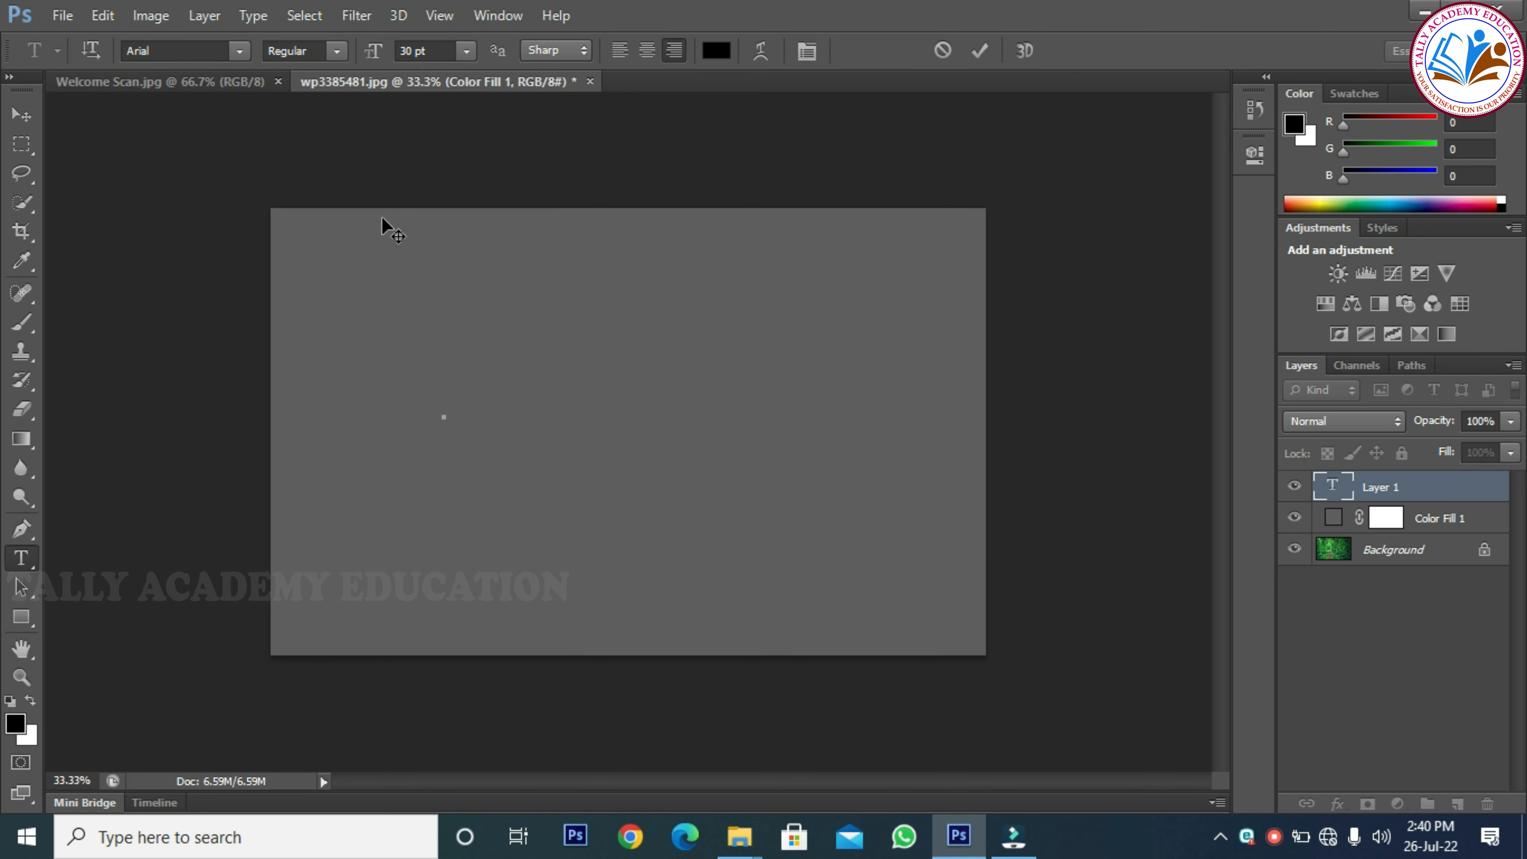
{"action": "left_click", "coordinate": [337, 51]}
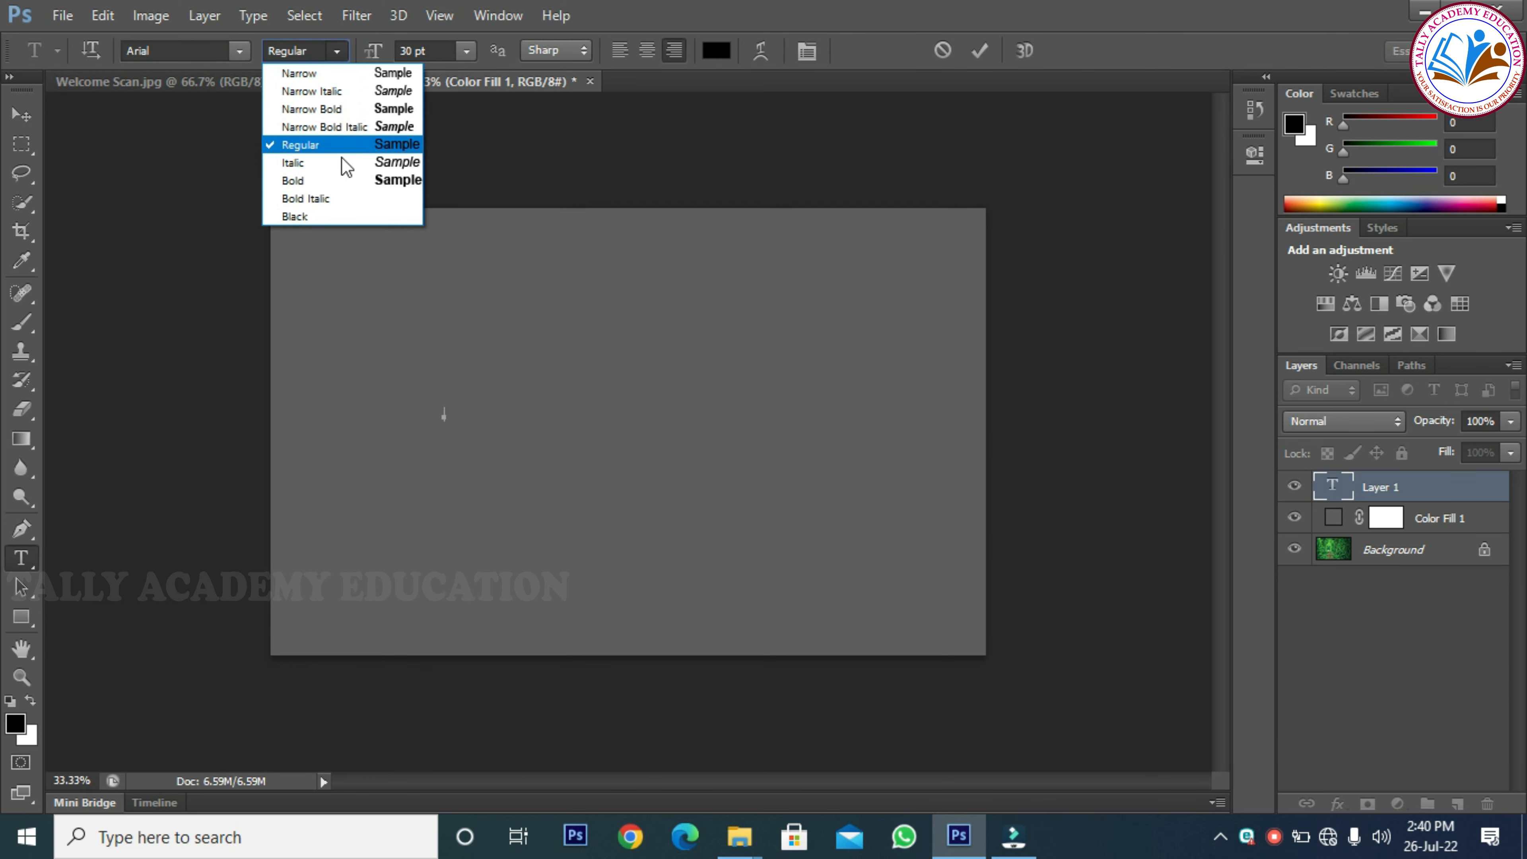
{"action": "left_click", "coordinate": [336, 186]}
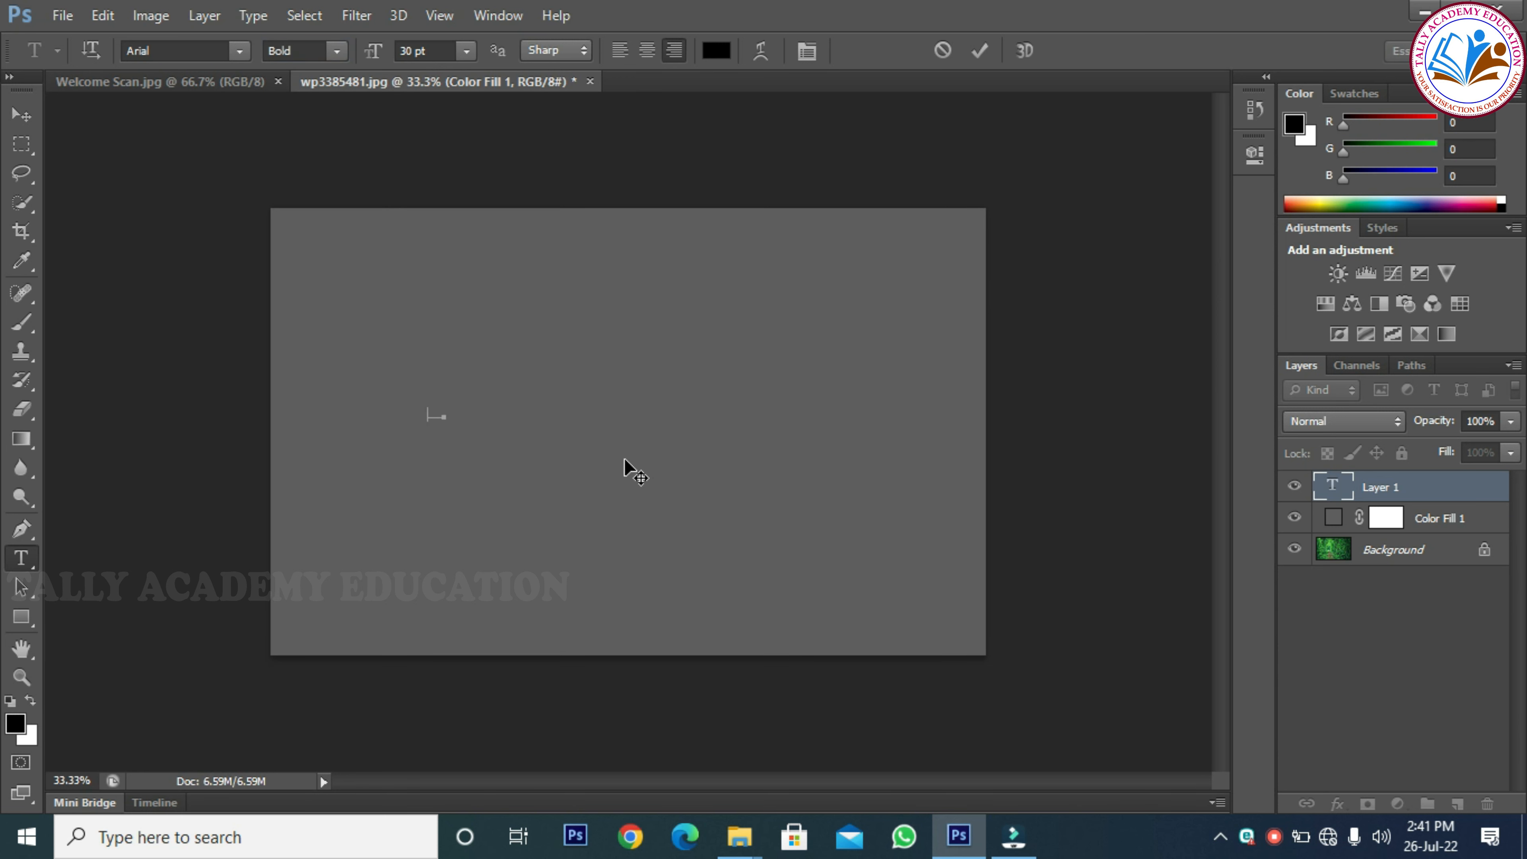
Step: Enter the text NATURE and enlarge it to 101 pt
{"action": "type", "text": "TURE"}
{"action": "double_click", "coordinate": [414, 411]}
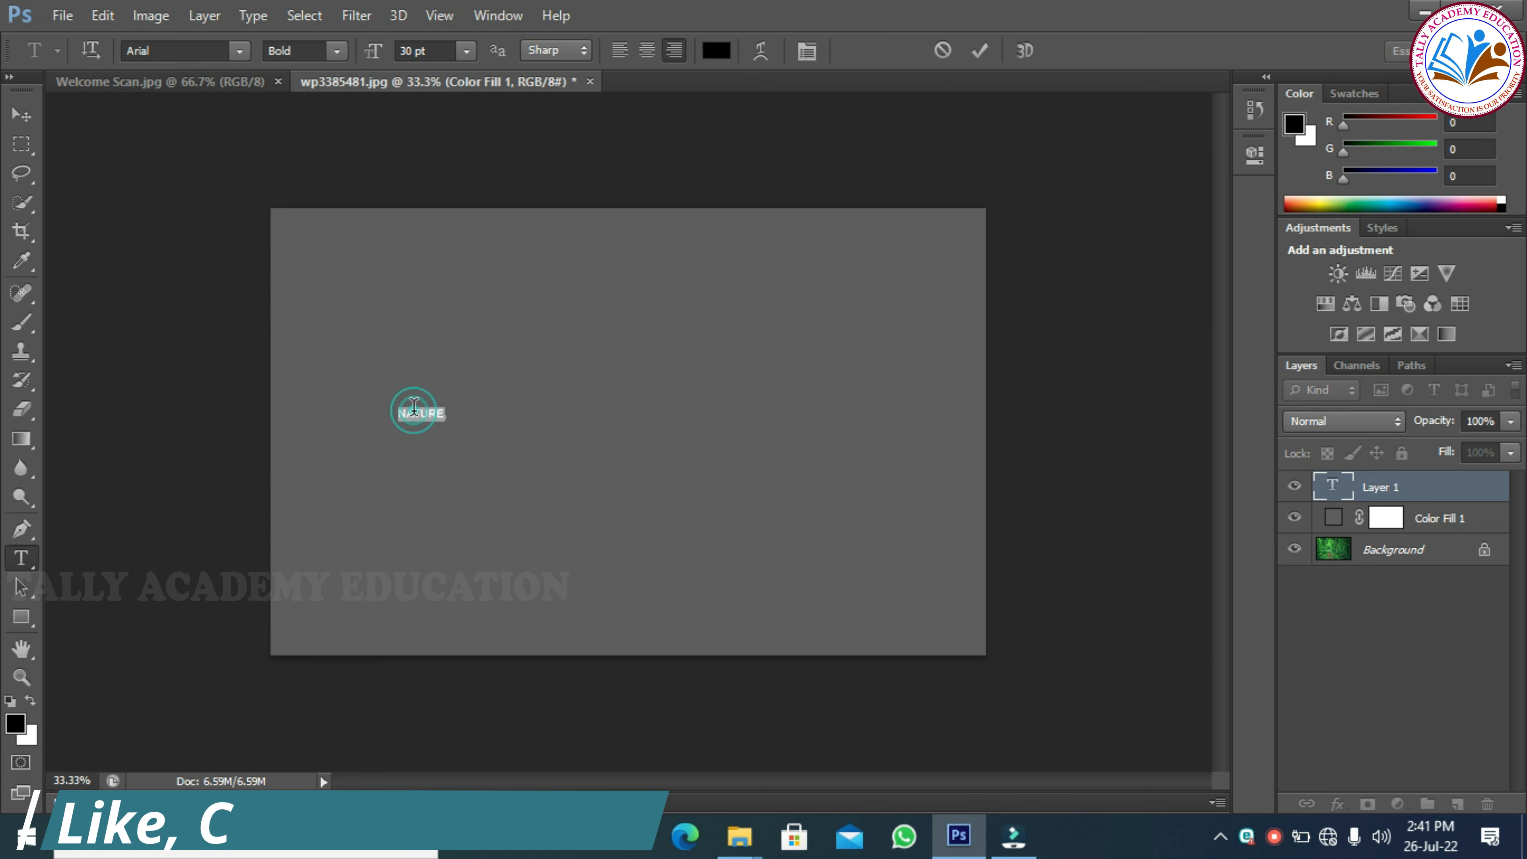
{"action": "left_click", "coordinate": [448, 52]}
{"action": "key", "text": "Up"}
{"action": "key", "text": "Up"}
{"action": "key", "text": "Up"}
{"action": "key", "text": "Up"}
{"action": "key", "text": "Up"}
{"action": "key", "text": "Up"}
{"action": "key", "text": "Up"}
{"action": "key", "text": "Up"}
{"action": "key", "text": "Up"}
{"action": "key", "text": "Up"}
{"action": "key", "text": "Up"}
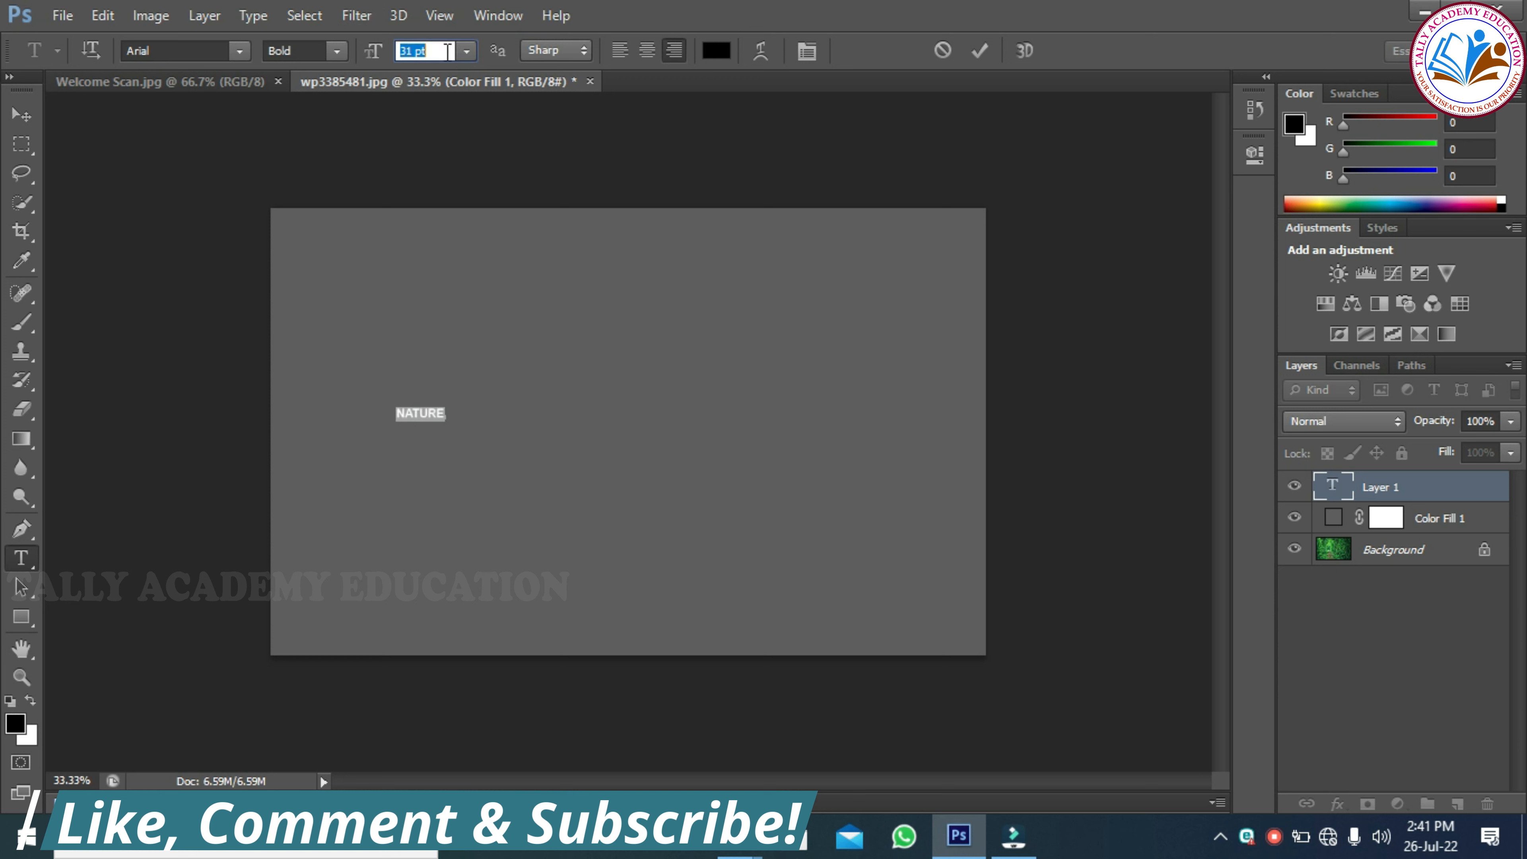
{"action": "key", "text": "Up"}
{"action": "key", "text": "Up"}
{"action": "key", "text": "Up"}
{"action": "key", "text": "Up"}
{"action": "key", "text": "Up"}
{"action": "key", "text": "Up"}
{"action": "key", "text": "Up"}
{"action": "key", "text": "Up"}
{"action": "key", "text": "Up"}
{"action": "key", "text": "Up"}
{"action": "key", "text": "Up"}
{"action": "key", "text": "Up"}
{"action": "key", "text": "Up"}
{"action": "key", "text": "Up"}
{"action": "key", "text": "Up"}
{"action": "key", "text": "Up"}
{"action": "key", "text": "Up"}
{"action": "key", "text": "Up"}
{"action": "key", "text": "Up"}
{"action": "key", "text": "Up"}
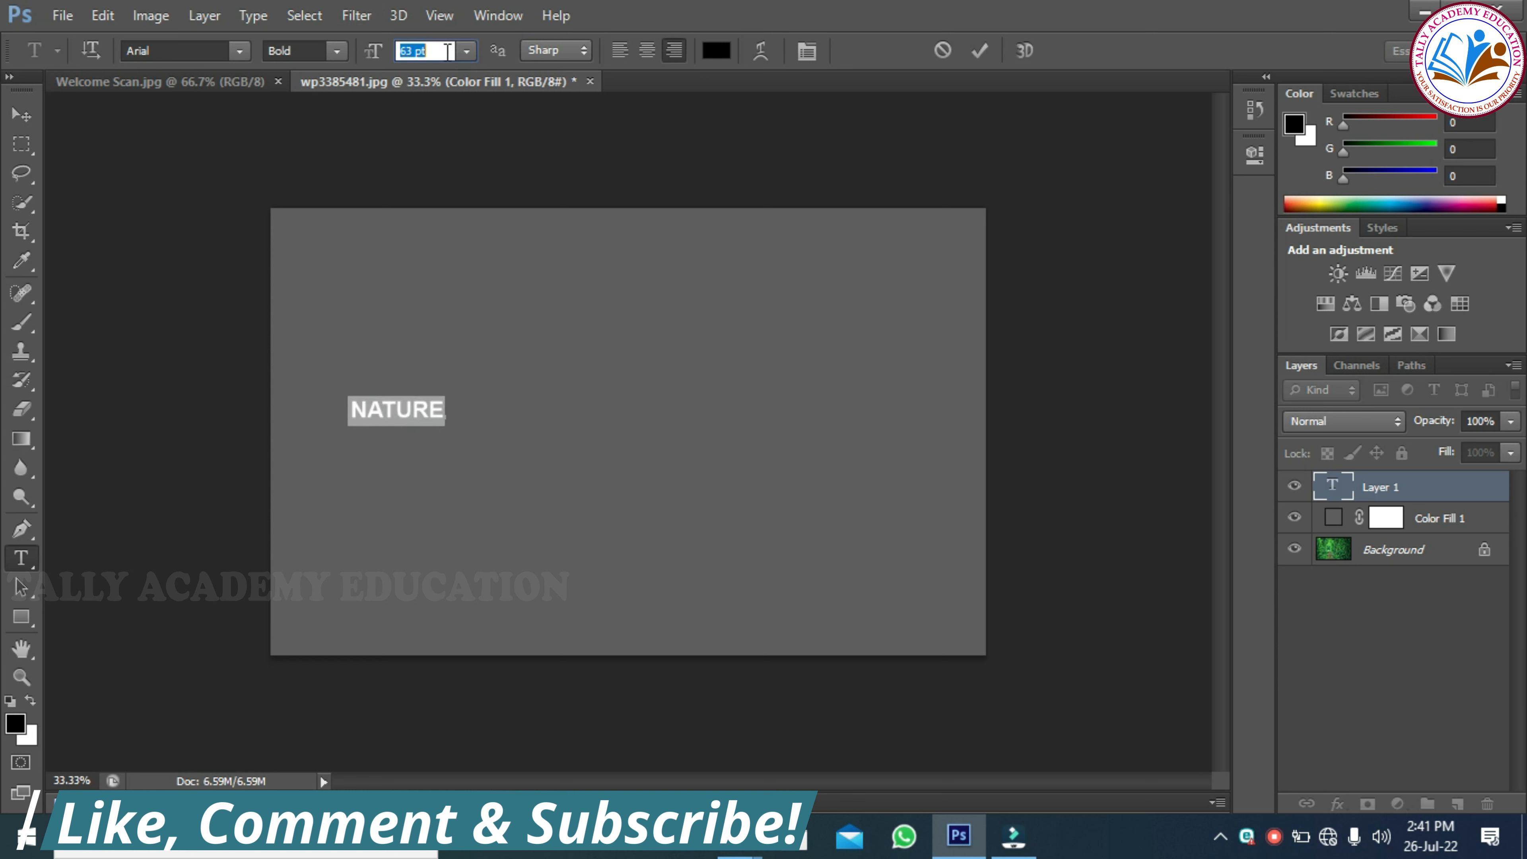
{"action": "key", "text": "Up"}
{"action": "key", "text": "Up"}
{"action": "key", "text": "Up"}
{"action": "key", "text": "Up"}
{"action": "key", "text": "Up"}
{"action": "key", "text": "Up"}
{"action": "key", "text": "Up"}
{"action": "key", "text": "Up"}
{"action": "key", "text": "Up"}
{"action": "key", "text": "Up"}
{"action": "key", "text": "Up"}
{"action": "key", "text": "Up"}
{"action": "key", "text": "Up"}
{"action": "key", "text": "Up"}
{"action": "key", "text": "Up"}
{"action": "key", "text": "Up"}
{"action": "key", "text": "Up"}
{"action": "key", "text": "Up"}
{"action": "key", "text": "Up"}
{"action": "key", "text": "Up"}
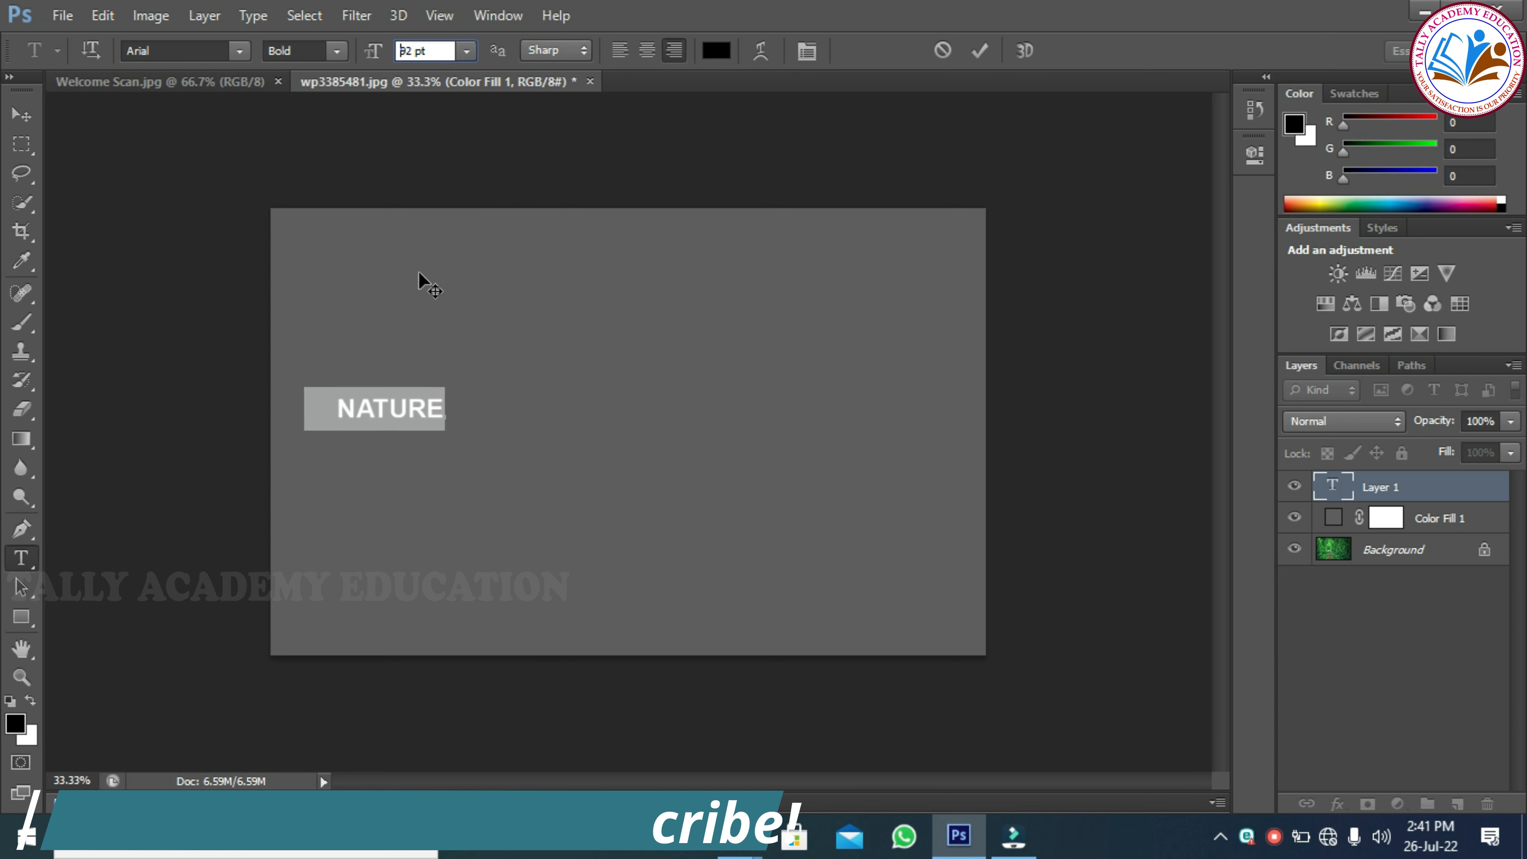
{"action": "key", "text": "Up"}
{"action": "key", "text": "Up"}
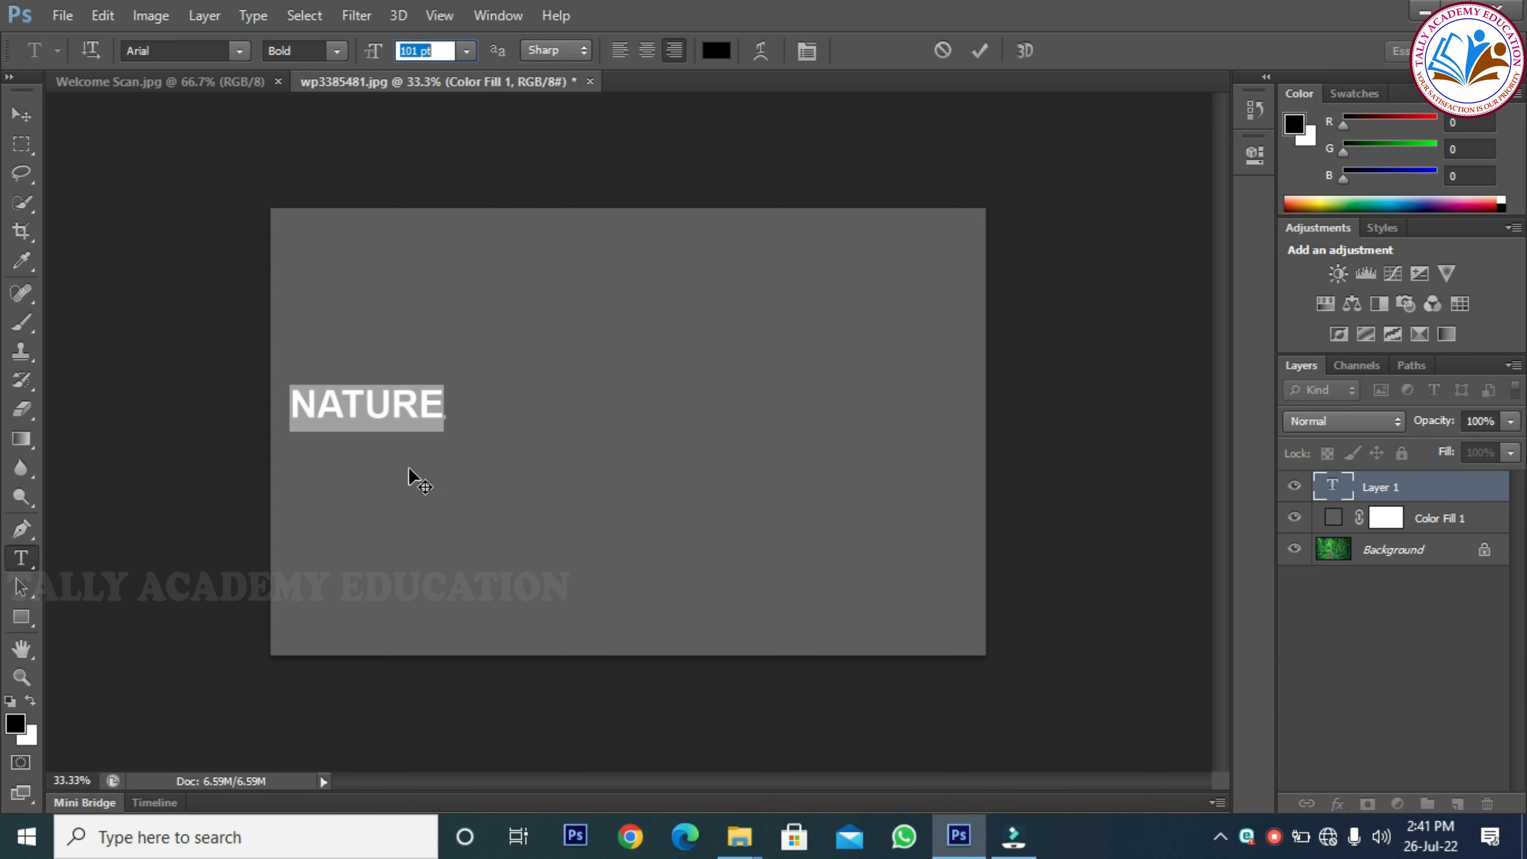
Step: Move the NATURE text toward the middle of the canvas and enlarge it to 129 pt
{"action": "left_click_drag", "start_coordinate": [409, 469], "coordinate": [623, 475]}
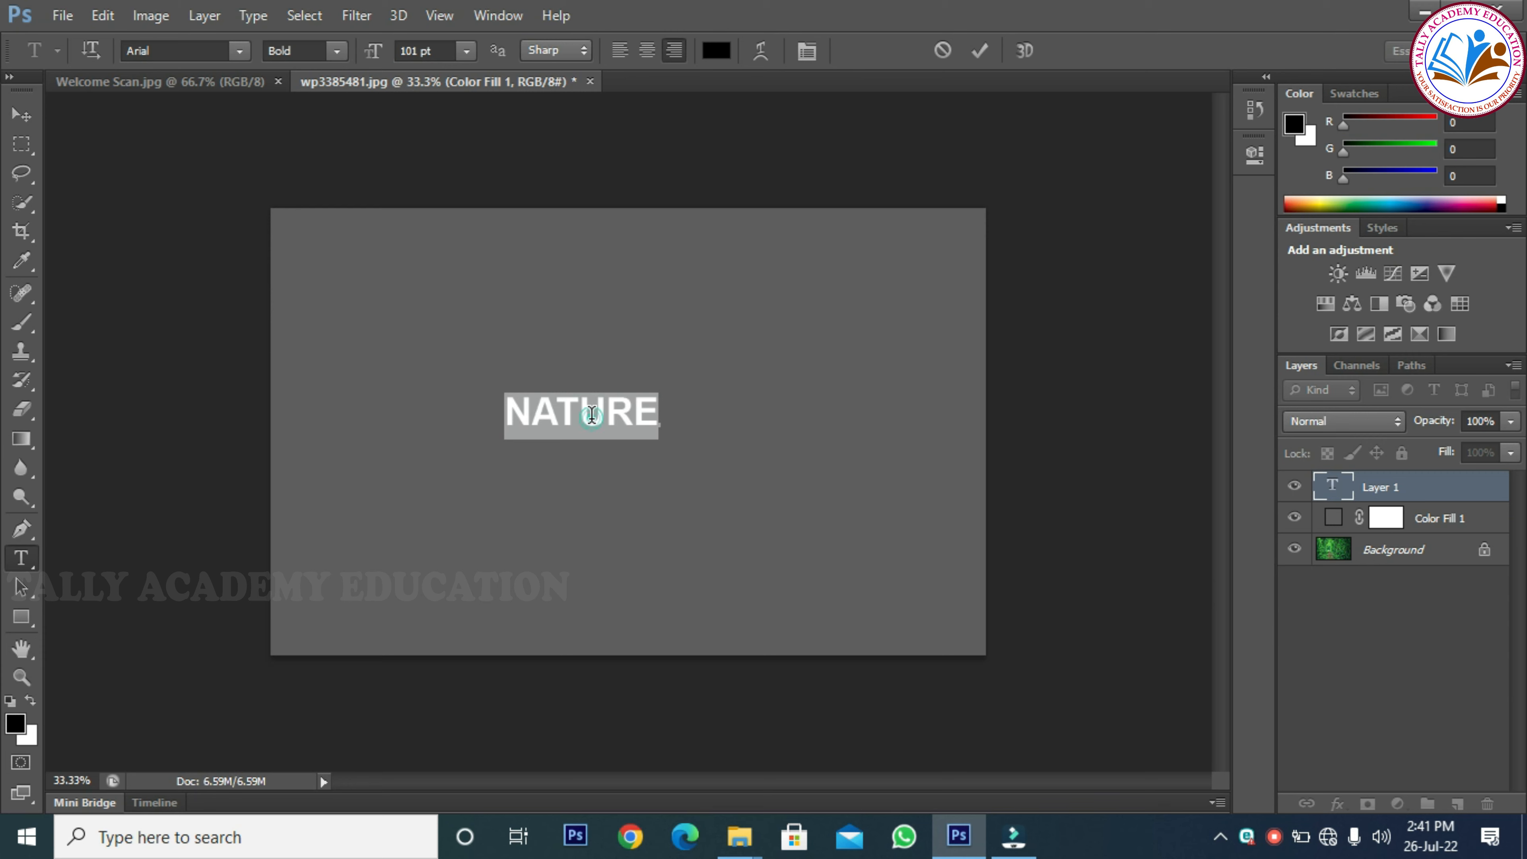
{"action": "left_click", "coordinate": [436, 49]}
{"action": "key", "text": "Up"}
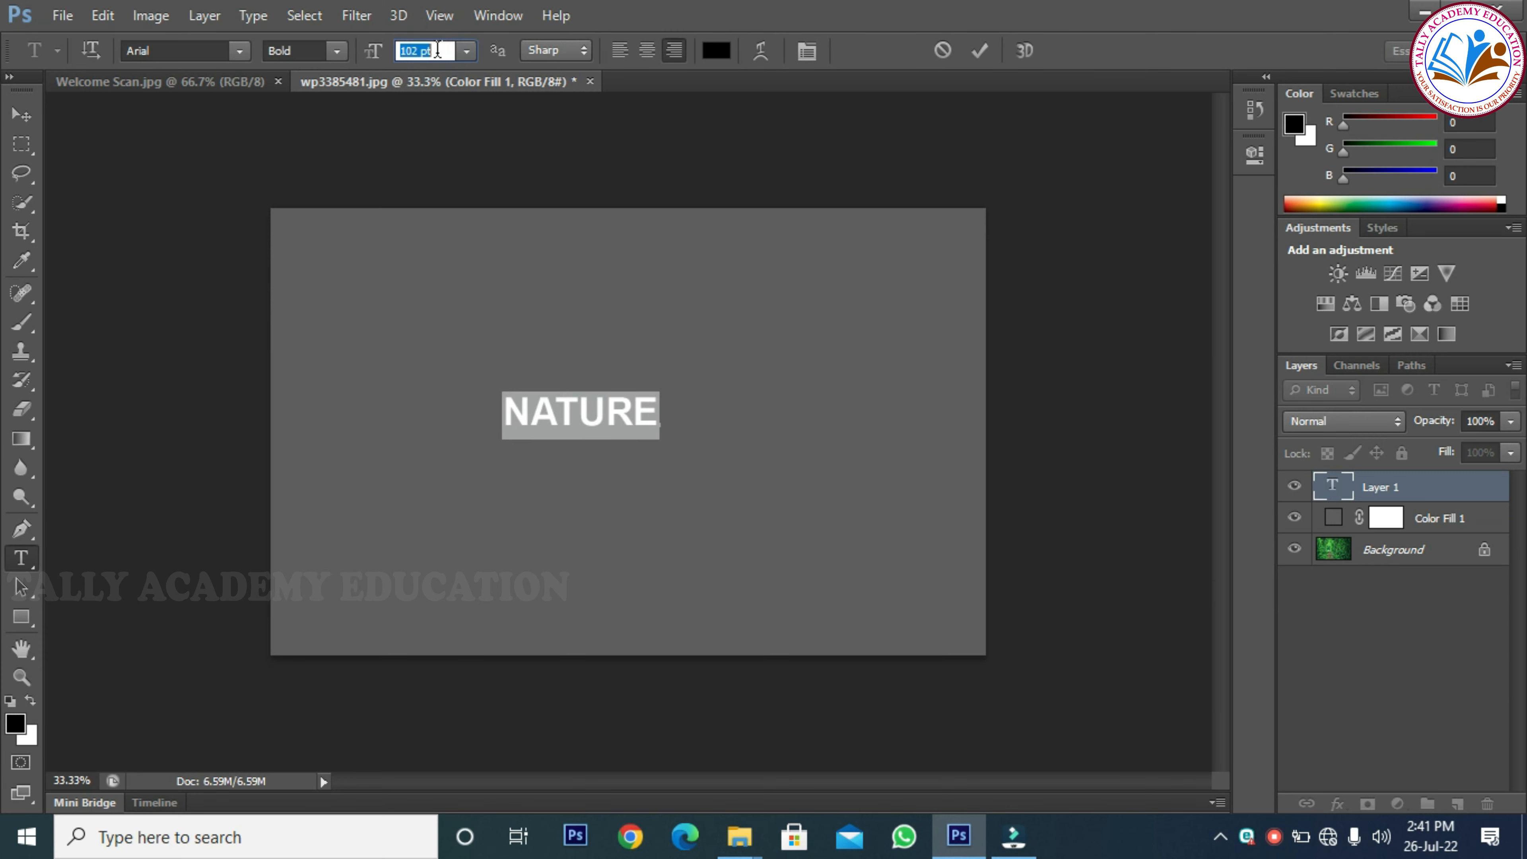
{"action": "key", "text": "Up"}
{"action": "key", "text": "Up"}
{"action": "key", "text": "Up"}
{"action": "key", "text": "Up"}
{"action": "key", "text": "Up"}
{"action": "key", "text": "Up"}
{"action": "key", "text": "Up"}
{"action": "key", "text": "Up"}
{"action": "key", "text": "Up"}
{"action": "key", "text": "Up"}
{"action": "key", "text": "Up"}
{"action": "key", "text": "Up"}
{"action": "key", "text": "Up"}
{"action": "key", "text": "Up"}
{"action": "key", "text": "Up"}
{"action": "key", "text": "Up"}
{"action": "key", "text": "Up"}
{"action": "key", "text": "Up"}
{"action": "key", "text": "Up"}
{"action": "key", "text": "Up"}
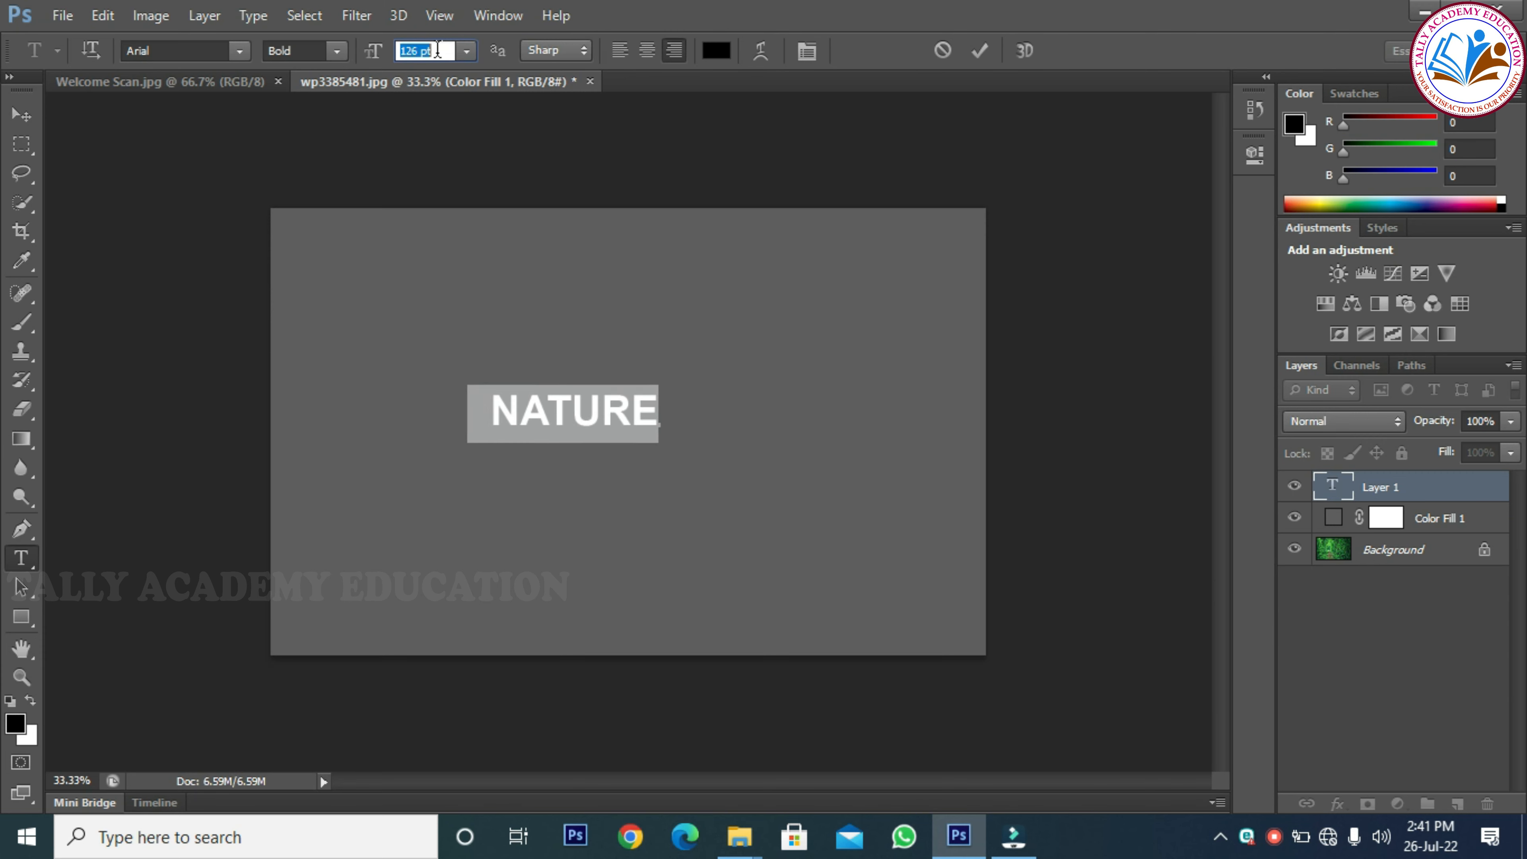
{"action": "key", "text": "Up"}
{"action": "key", "text": "Up"}
{"action": "key", "text": "Up"}
{"action": "left_click", "coordinate": [553, 415]}
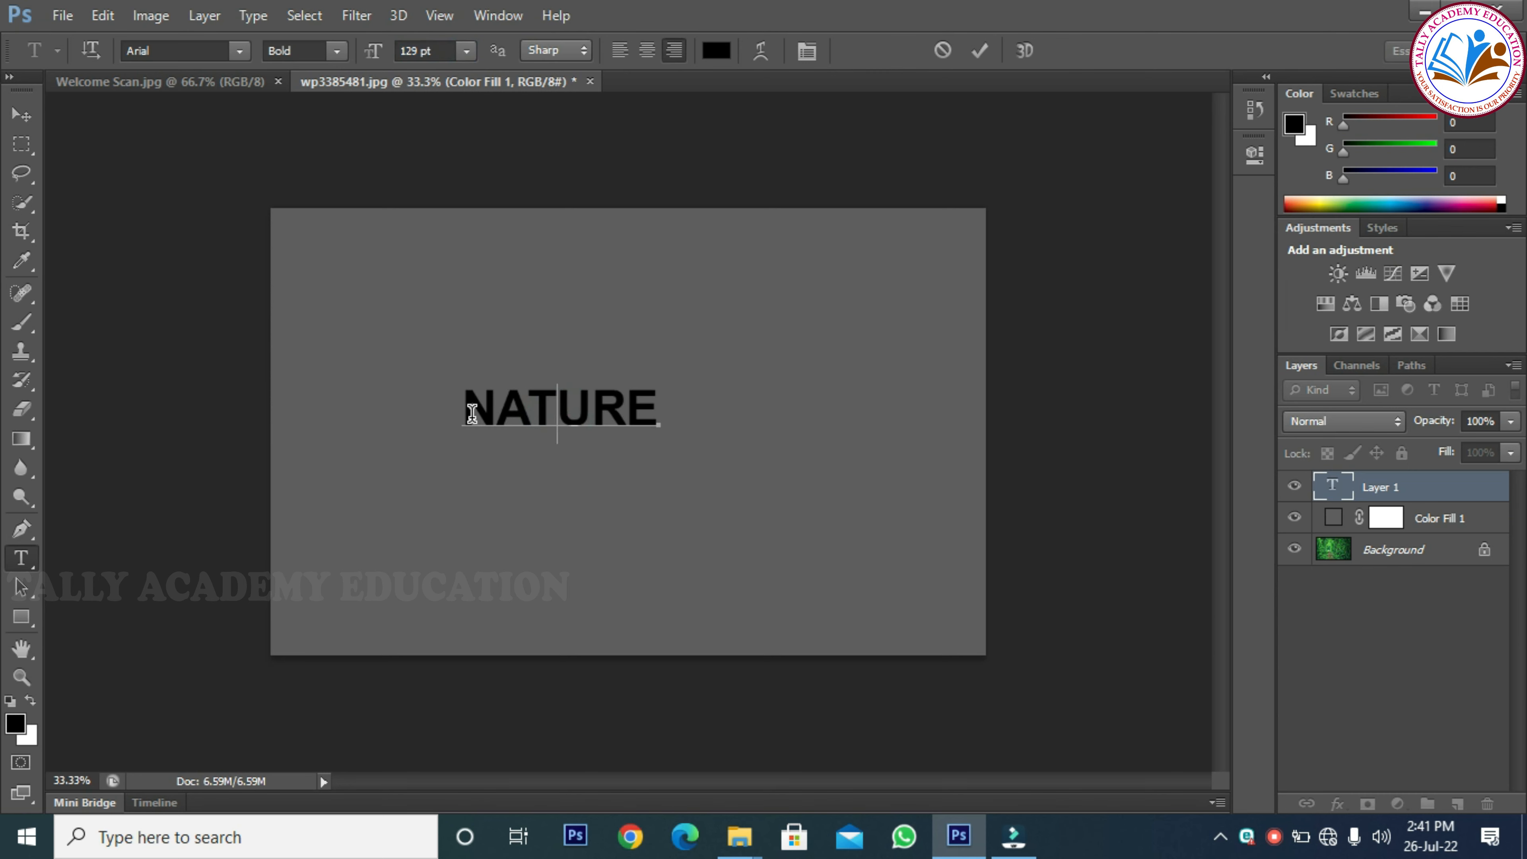
{"action": "left_click_drag", "start_coordinate": [472, 414], "coordinate": [653, 413]}
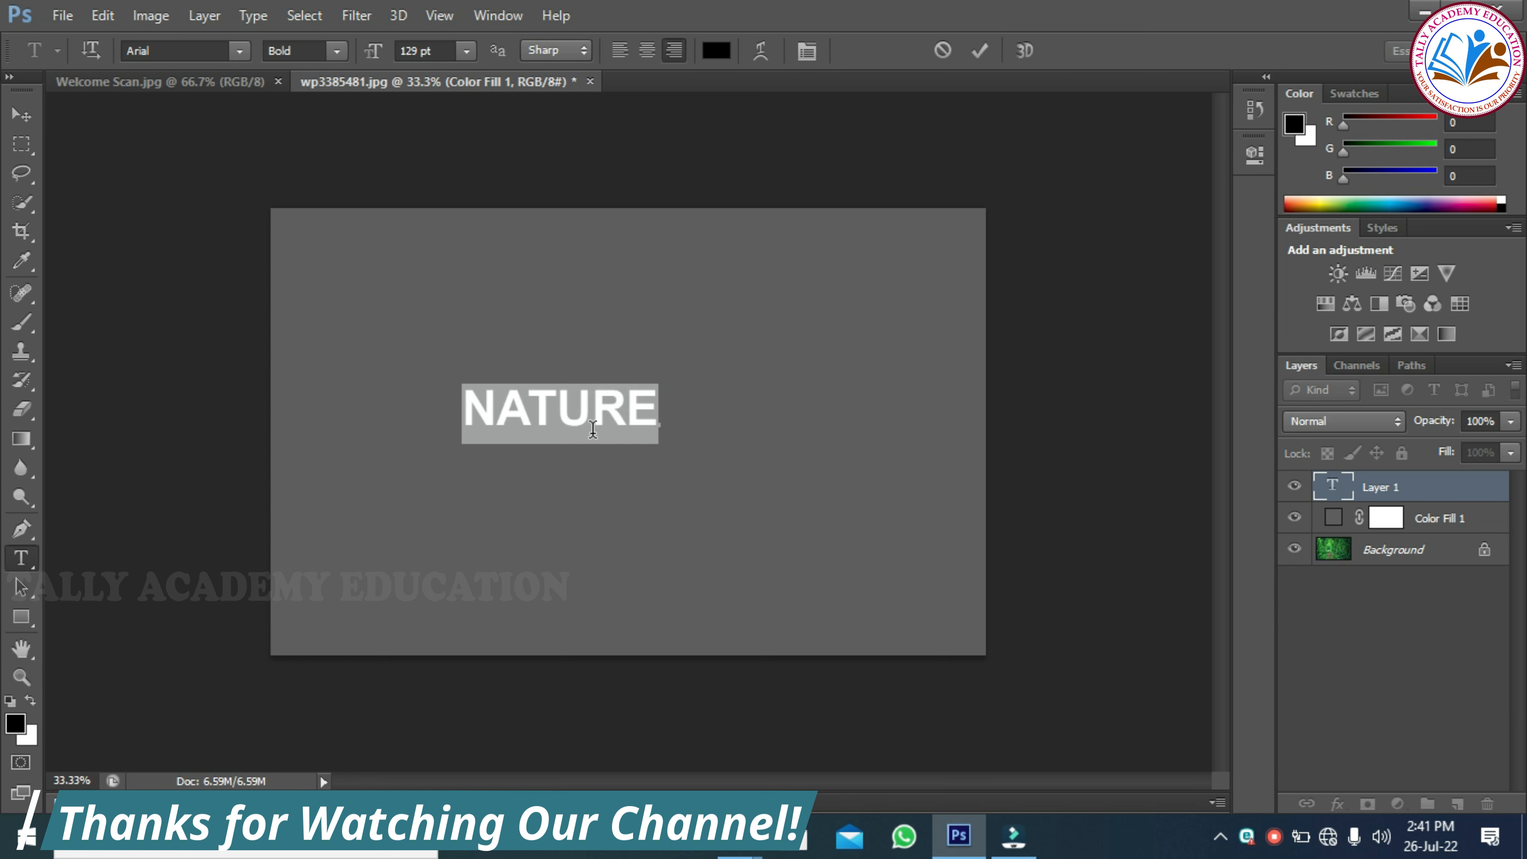
{"action": "left_click", "coordinate": [588, 408]}
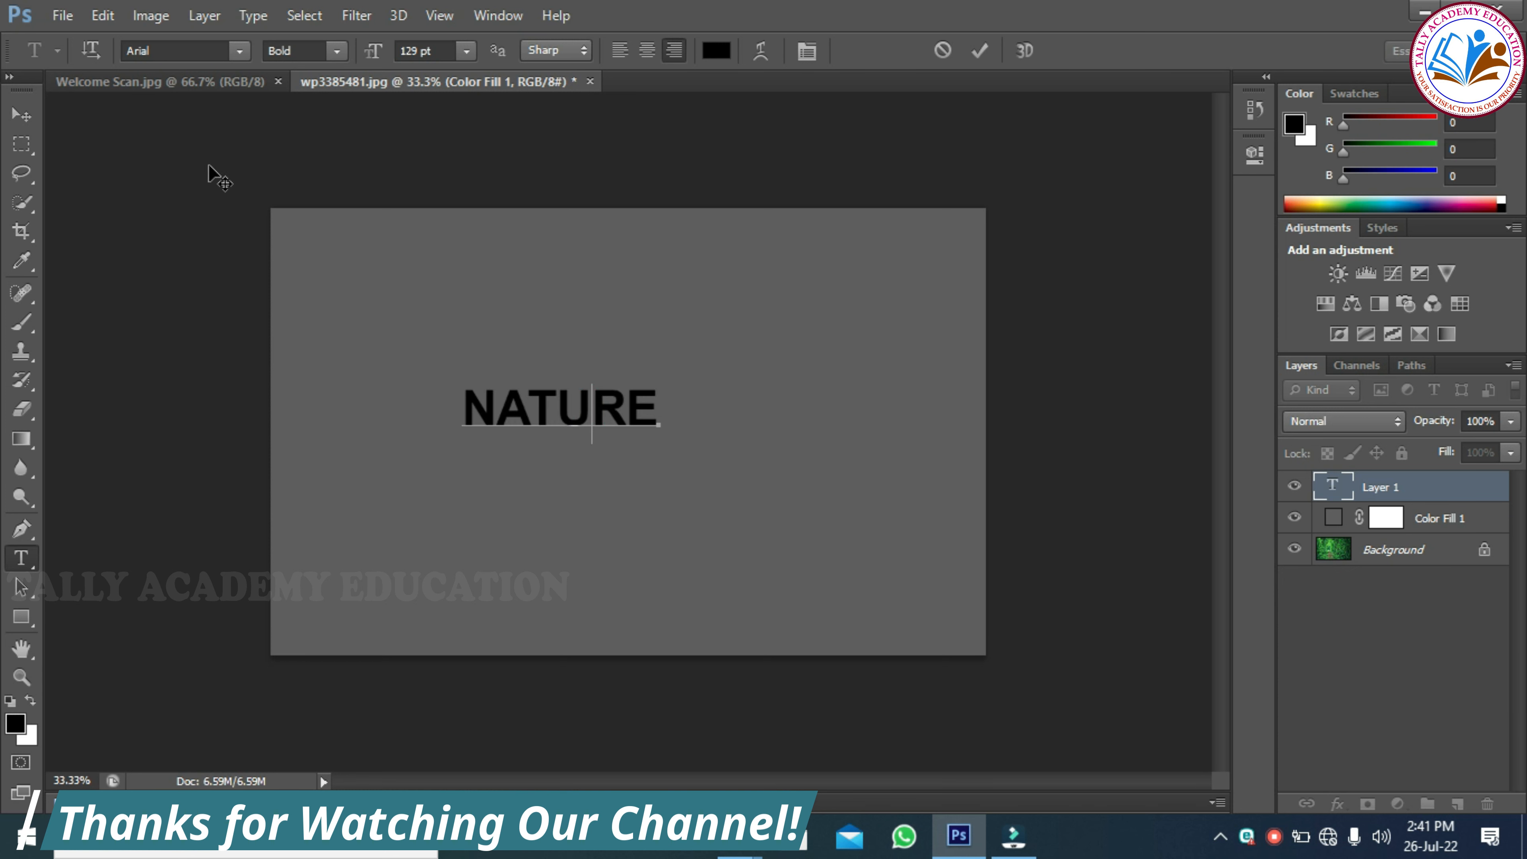
Step: Copy the flower image from Welcome Scan.jpg into the wp3385481.jpg document with the Move tool, as a layer above the NATURE text
{"action": "left_click", "coordinate": [196, 84]}
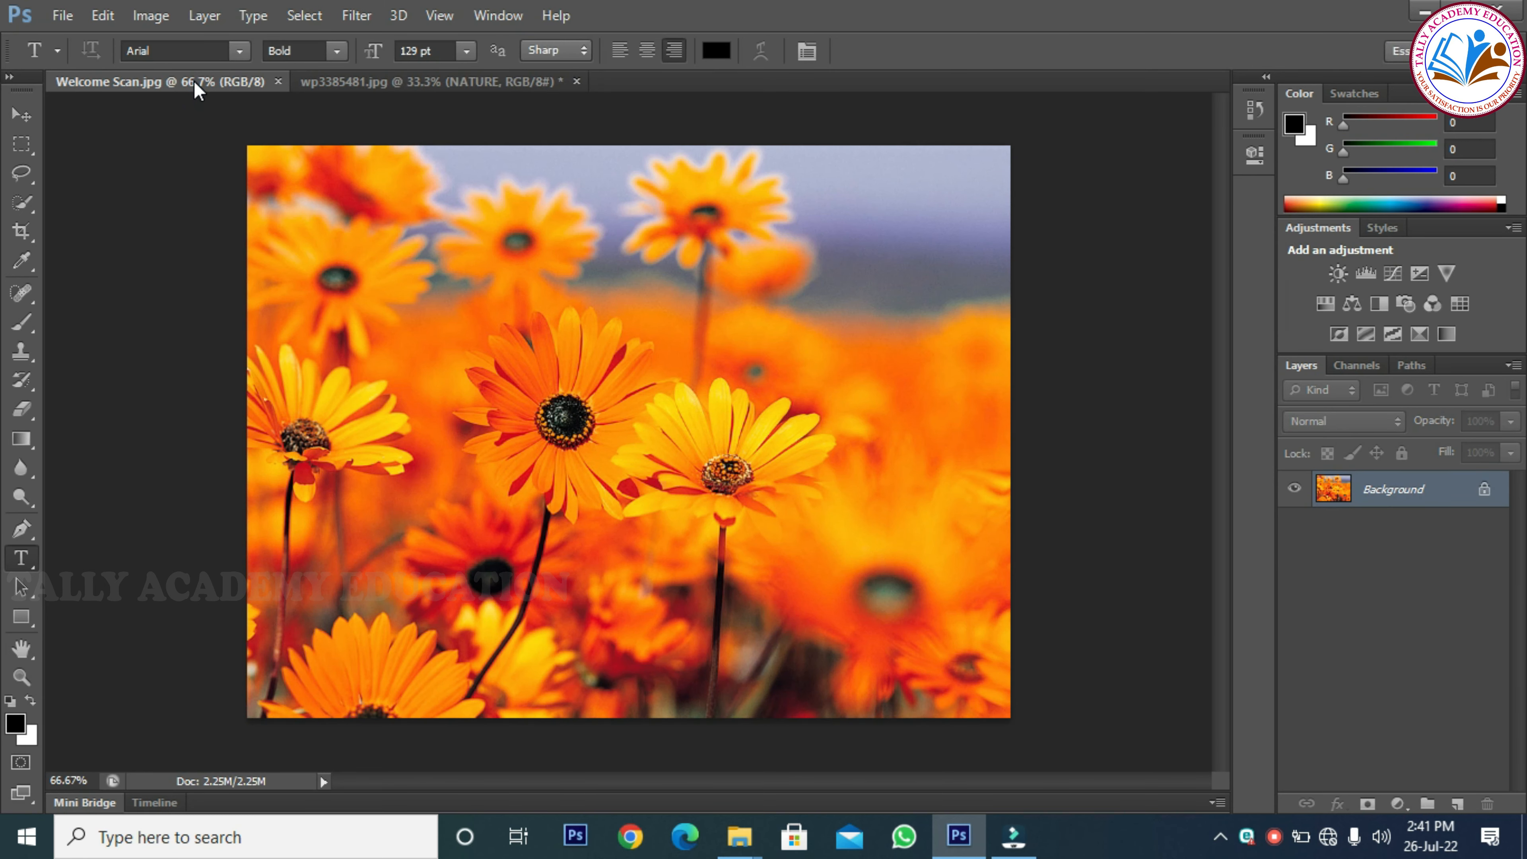
{"action": "left_click", "coordinate": [23, 113]}
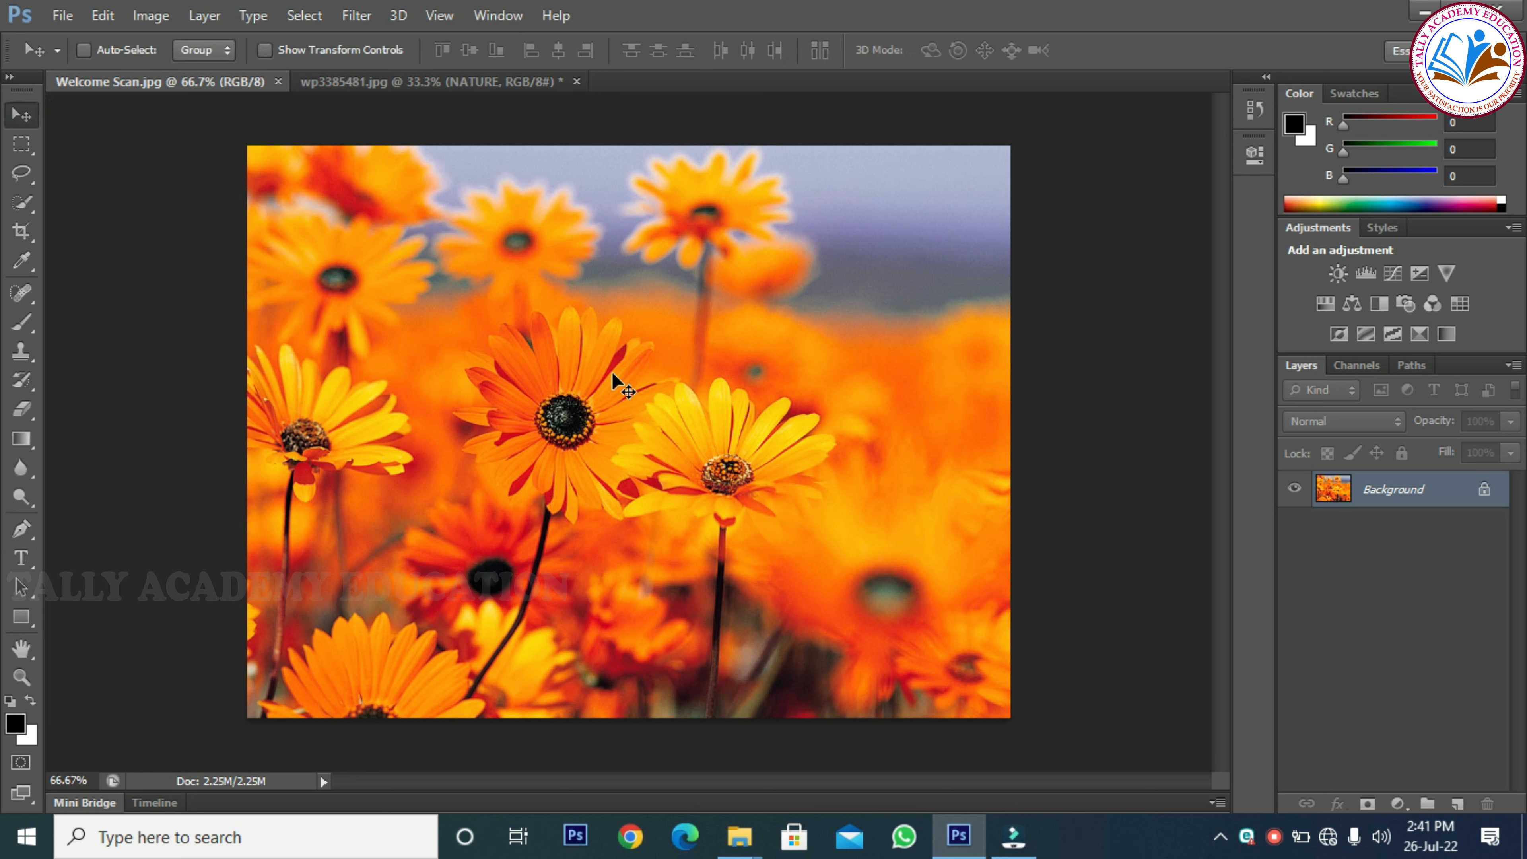
{"action": "mouse_move", "coordinate": [612, 371]}
{"action": "left_mouse_down"}
{"action": "mouse_move", "coordinate": [642, 391]}
{"action": "mouse_move", "coordinate": [525, 226]}
{"action": "mouse_move", "coordinate": [457, 86]}
{"action": "mouse_move", "coordinate": [535, 287]}
{"action": "mouse_move", "coordinate": [606, 391]}
{"action": "left_mouse_up"}
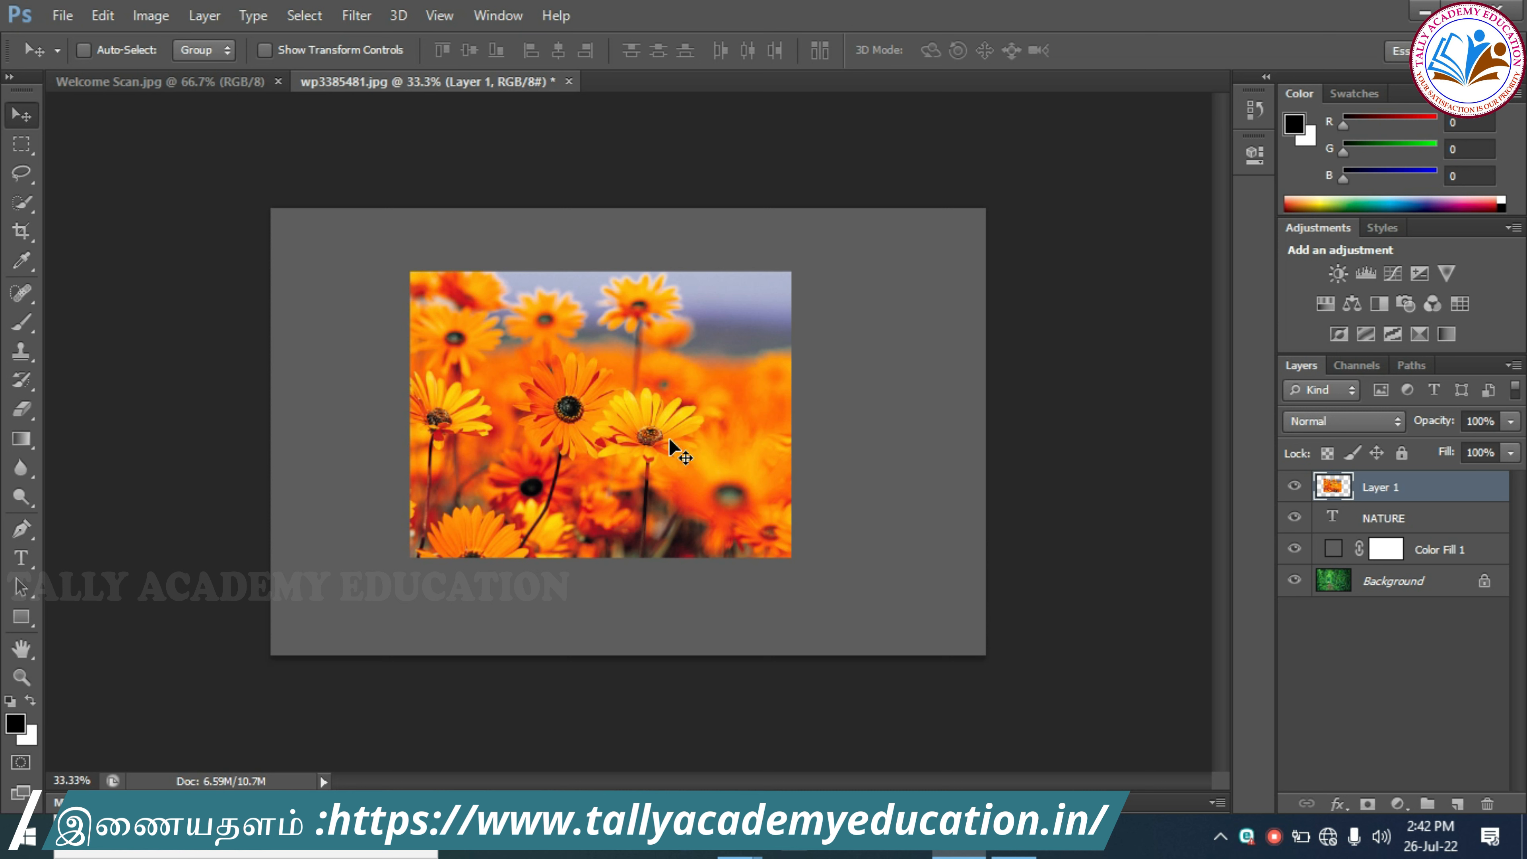
Step: Move the flower layer so that it lines up with the upper-left corner of the canvas
{"action": "left_click", "coordinate": [712, 440]}
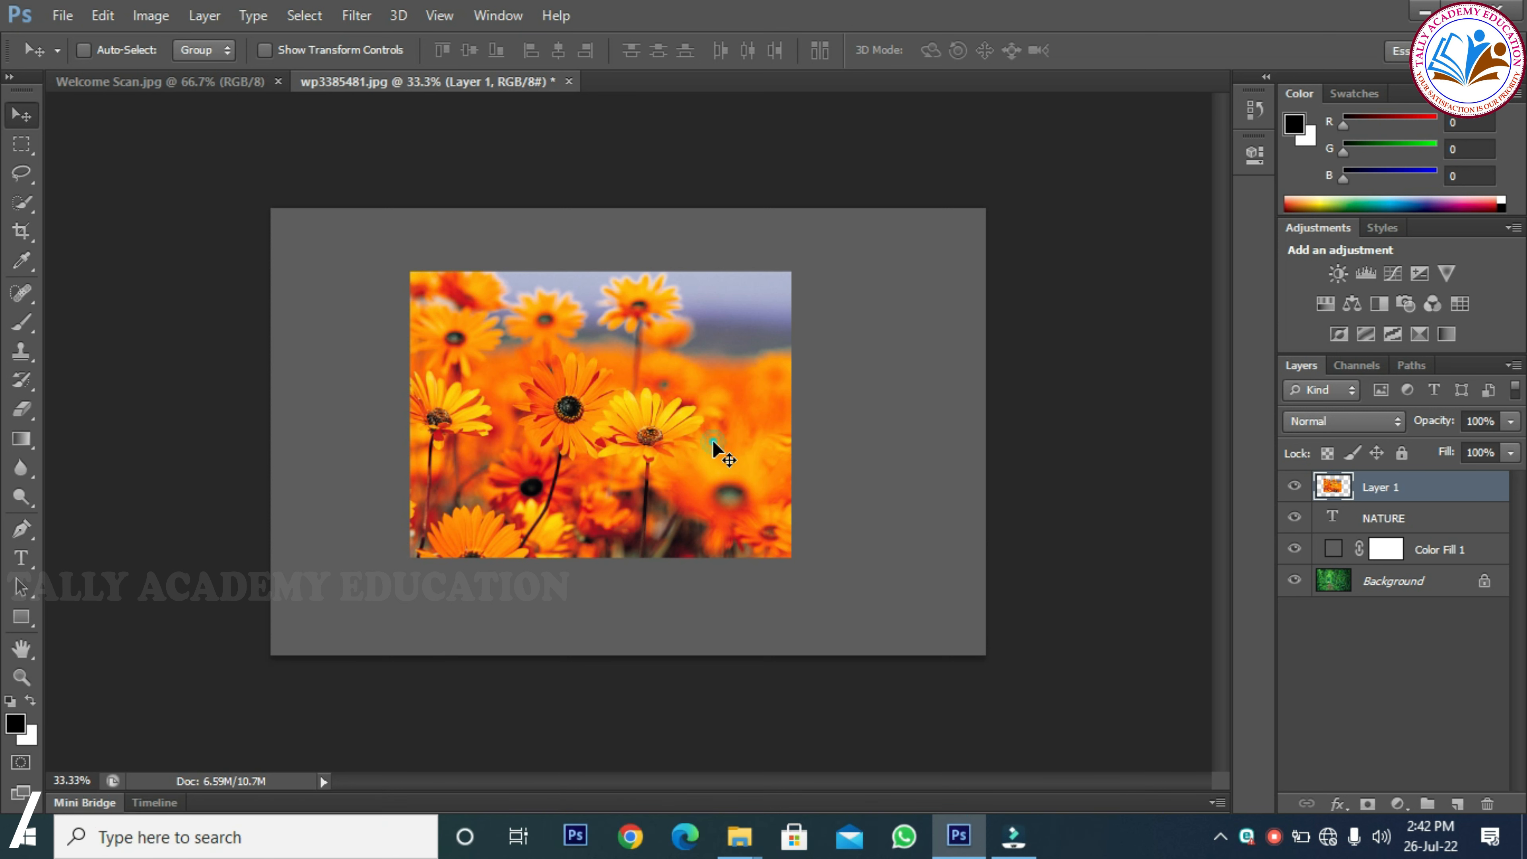
{"action": "left_click", "coordinate": [24, 115]}
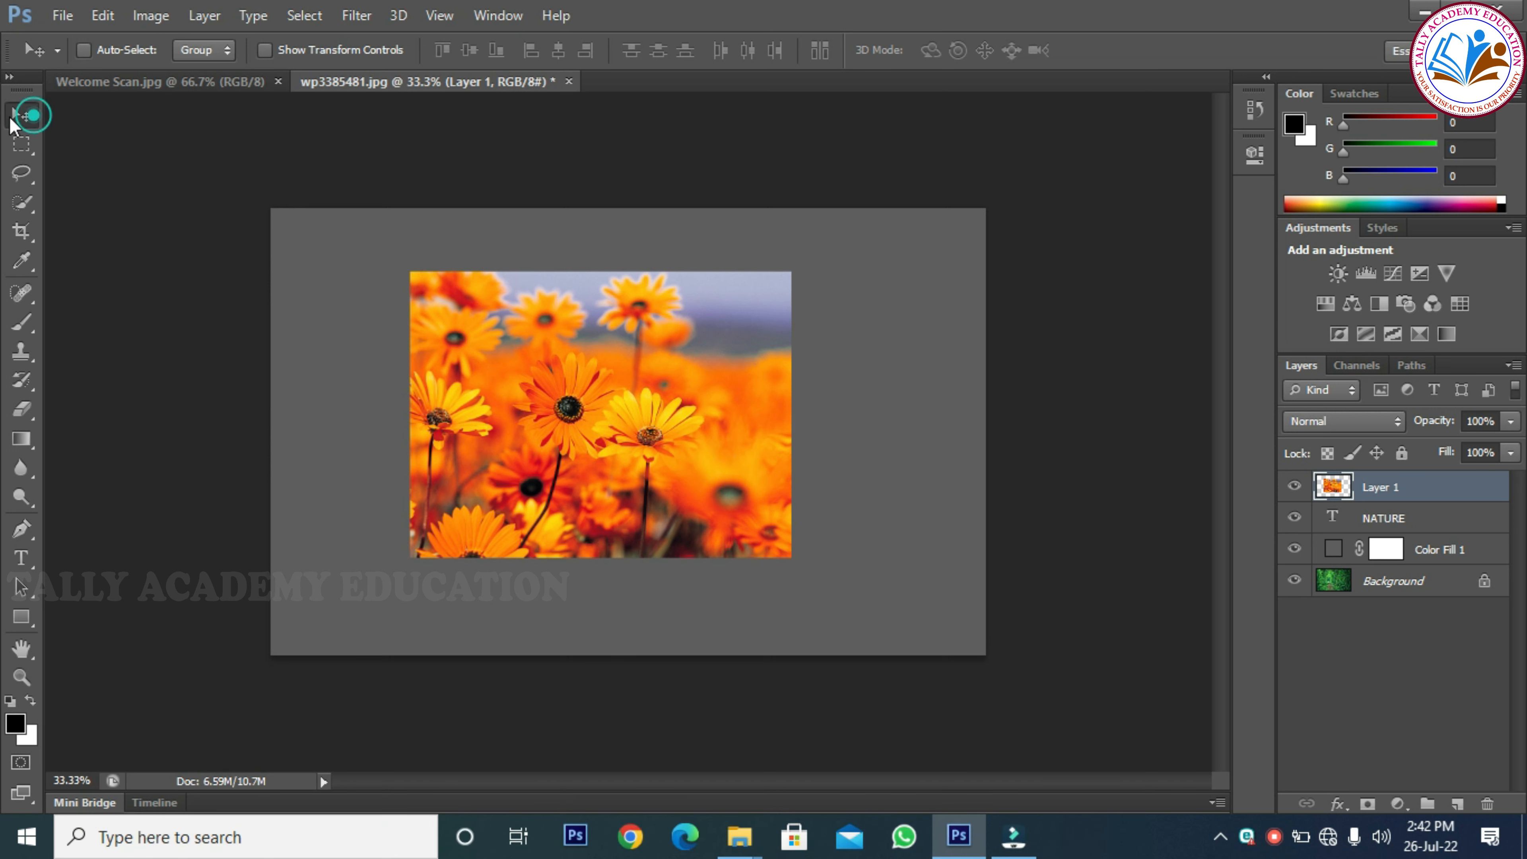
{"action": "left_click", "coordinate": [712, 431]}
{"action": "left_click_drag", "start_coordinate": [435, 307], "coordinate": [295, 244]}
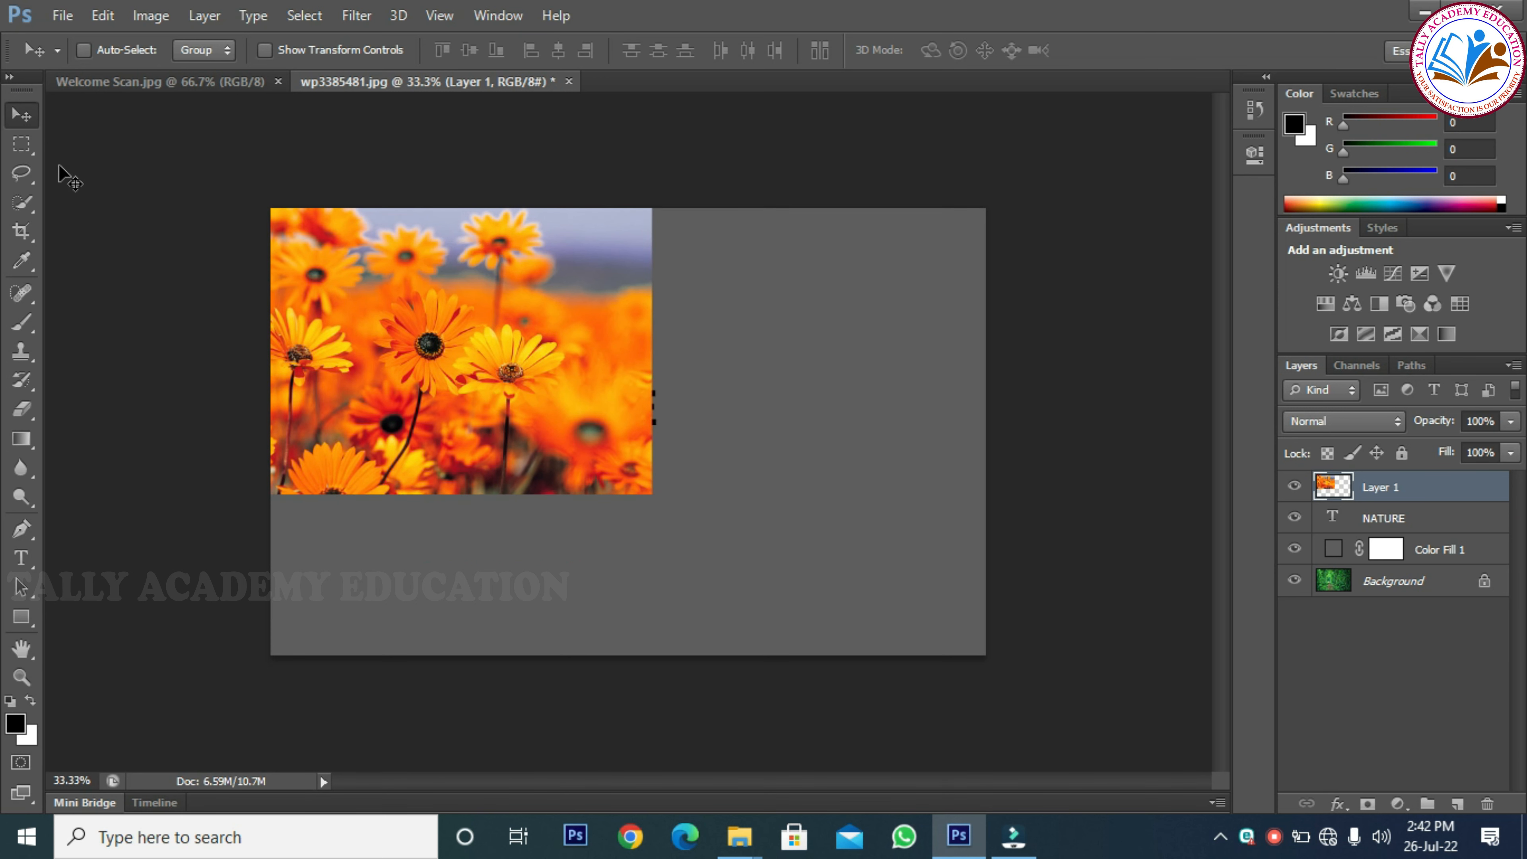
Step: Scale the flower layer to 187.50% width and 156.25% height so it fills the whole canvas
{"action": "key", "text": "ctrl+t"}
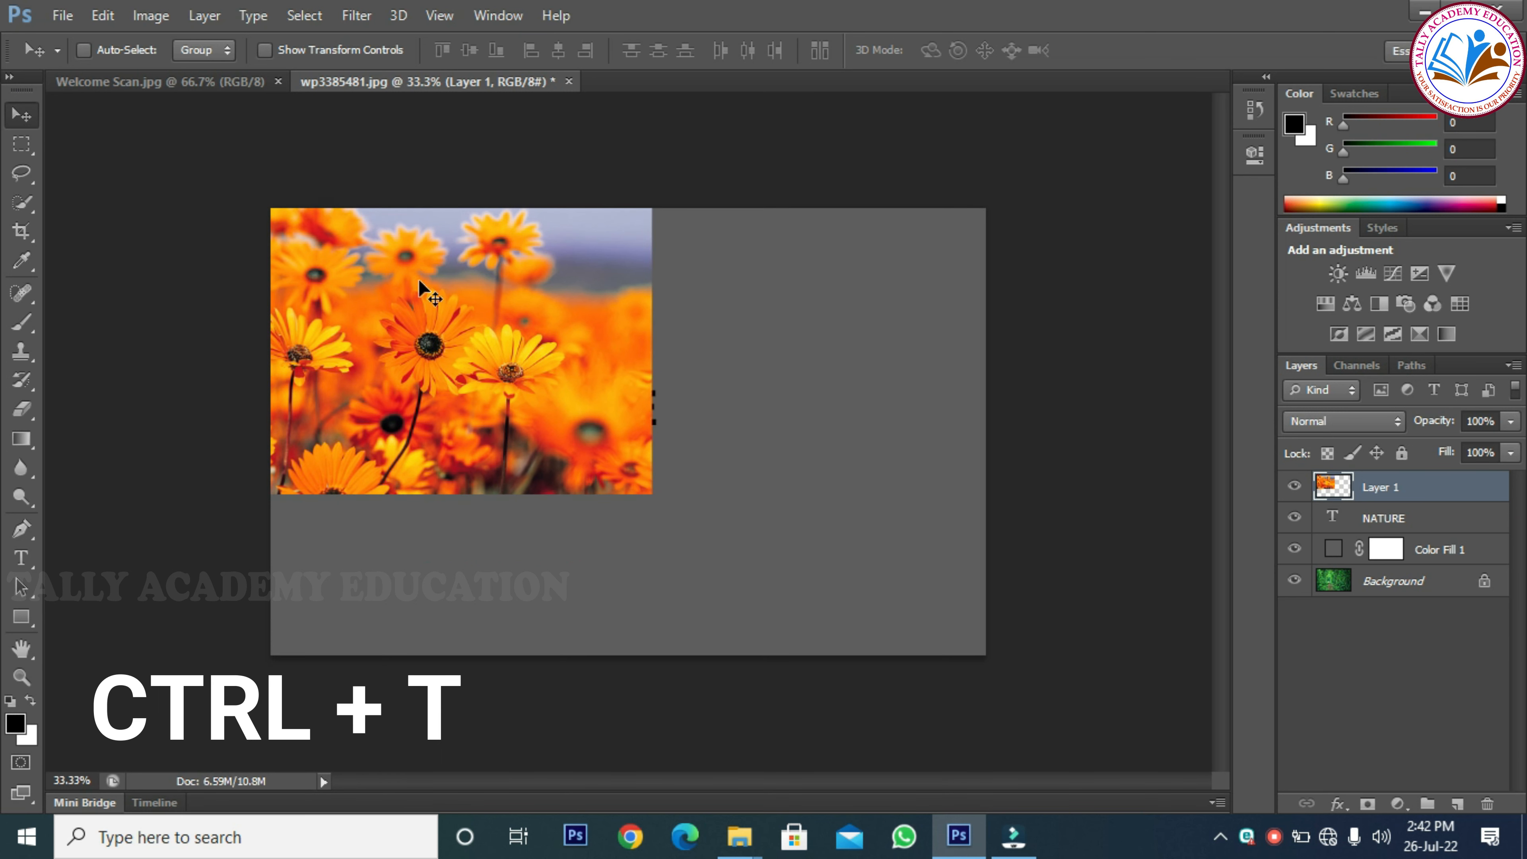
{"action": "left_click_drag", "start_coordinate": [651, 494], "coordinate": [986, 655]}
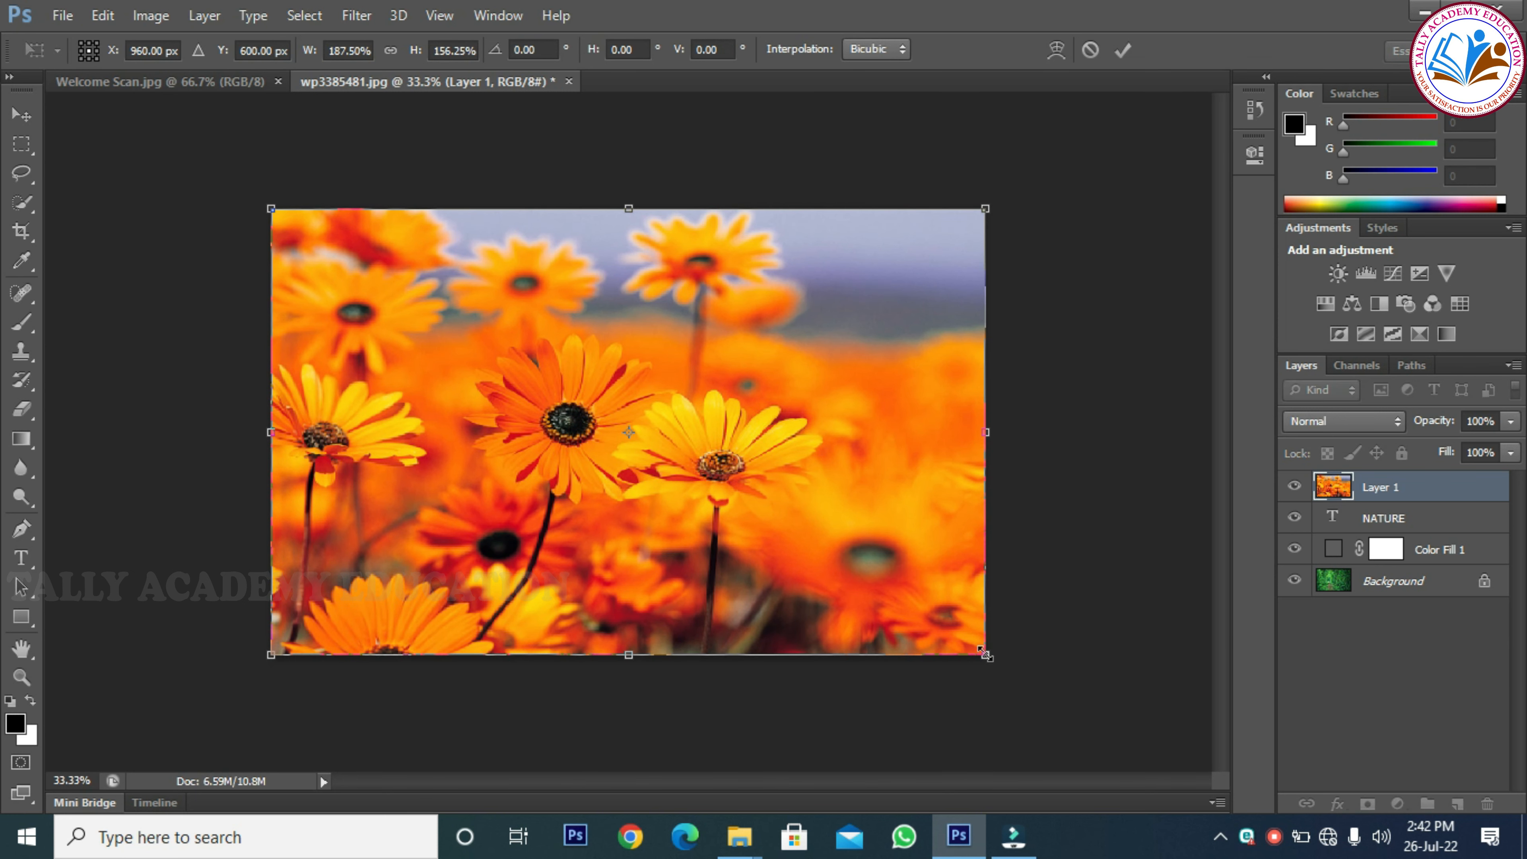
{"action": "key", "text": "Return"}
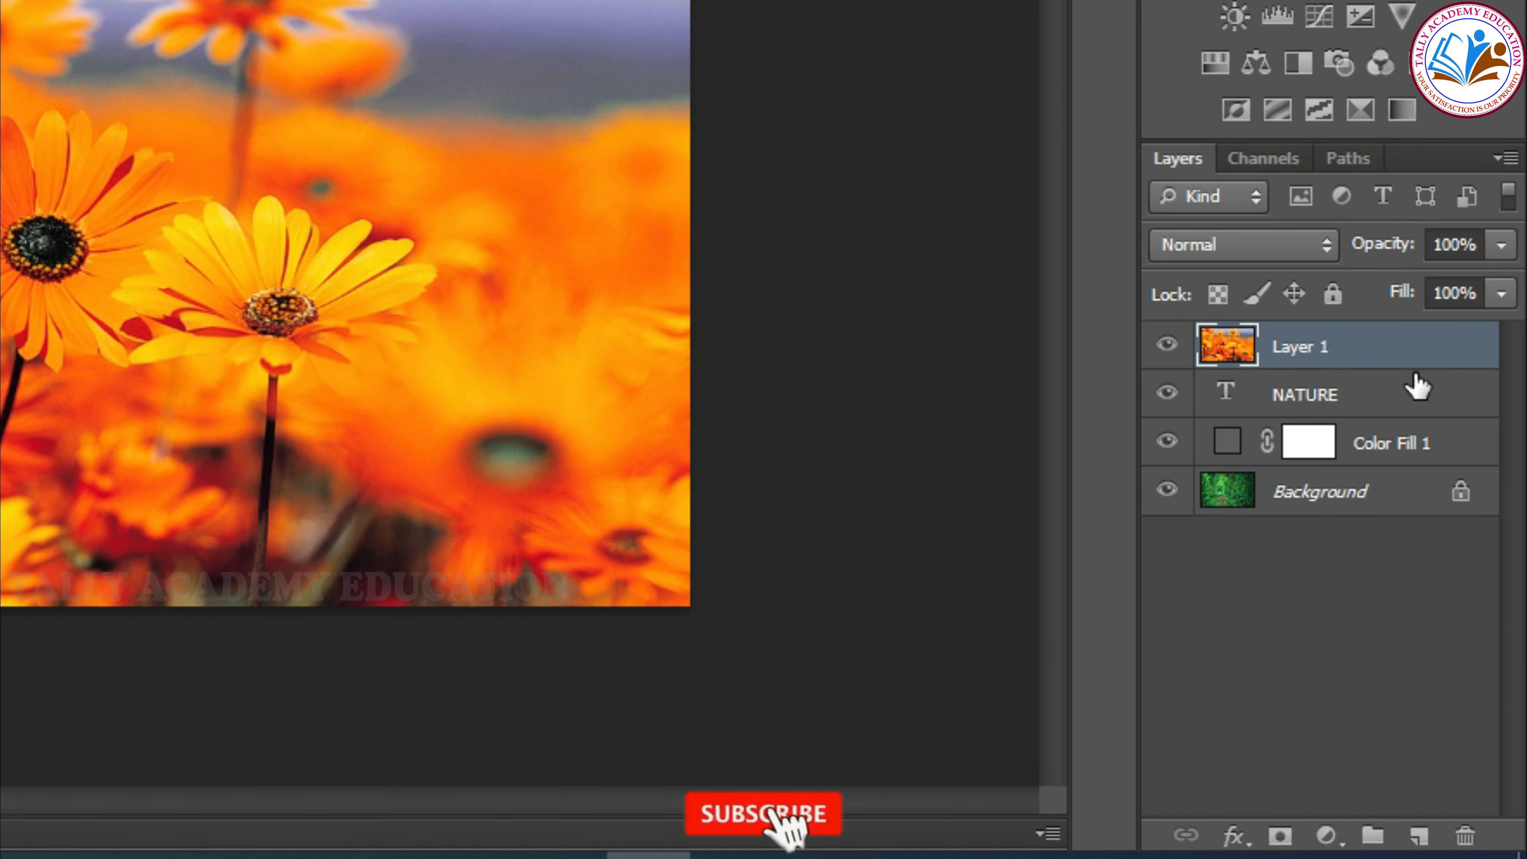
Step: Create a clipping mask that clips the flower layer to the NATURE text layer
{"action": "left_click", "coordinate": [1455, 485]}
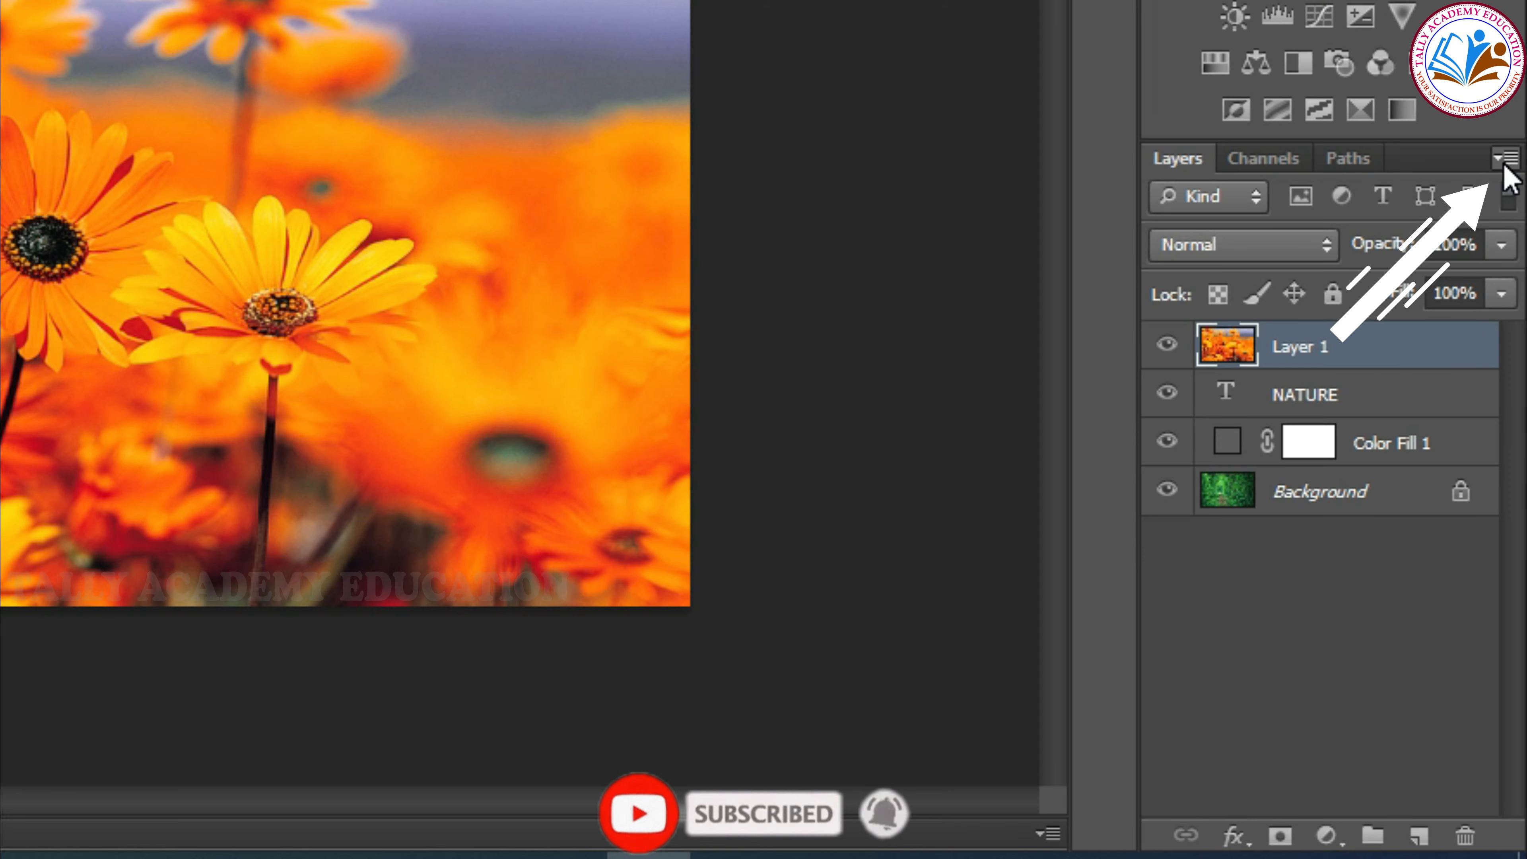
{"action": "left_click", "coordinate": [1505, 164]}
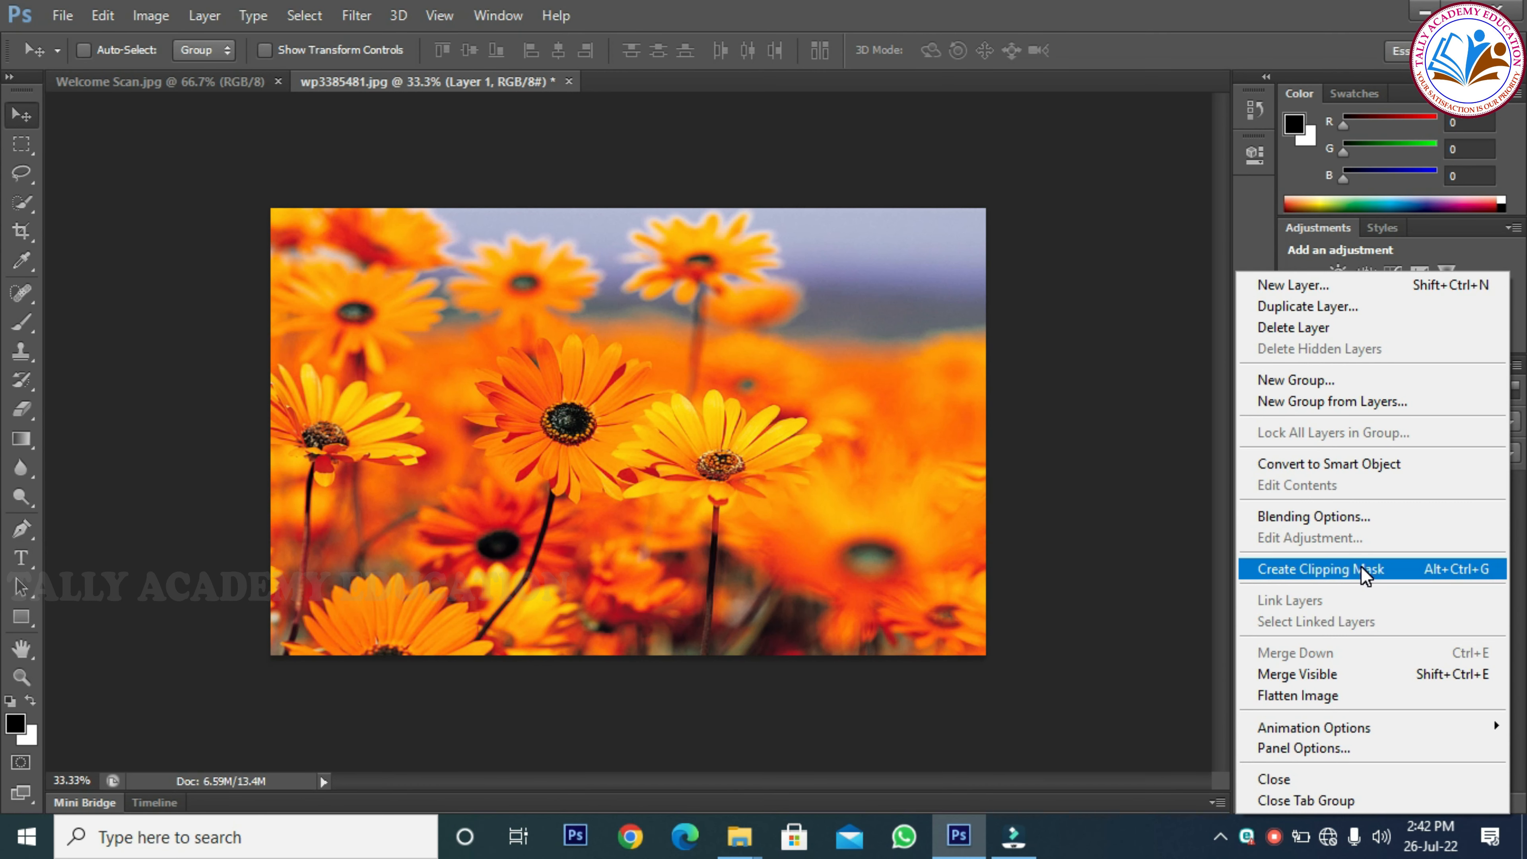
{"action": "left_click", "coordinate": [1361, 569]}
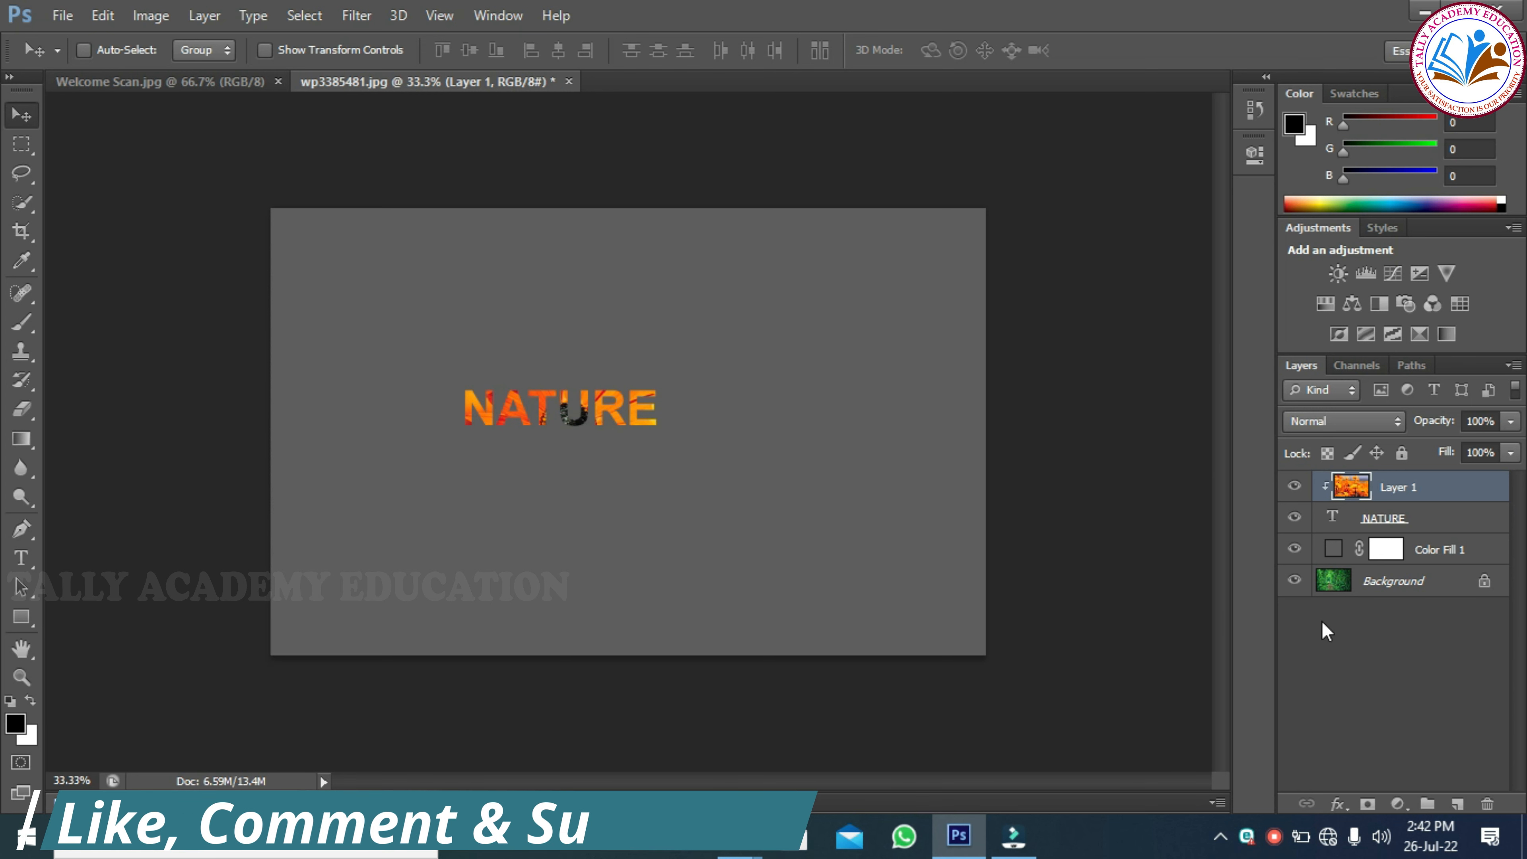
Step: Scale the NATURE text layer to 363.70% width and 525.64% height so it spans the full canvas width
{"action": "left_click", "coordinate": [1399, 524]}
{"action": "key", "text": "ctrl+t"}
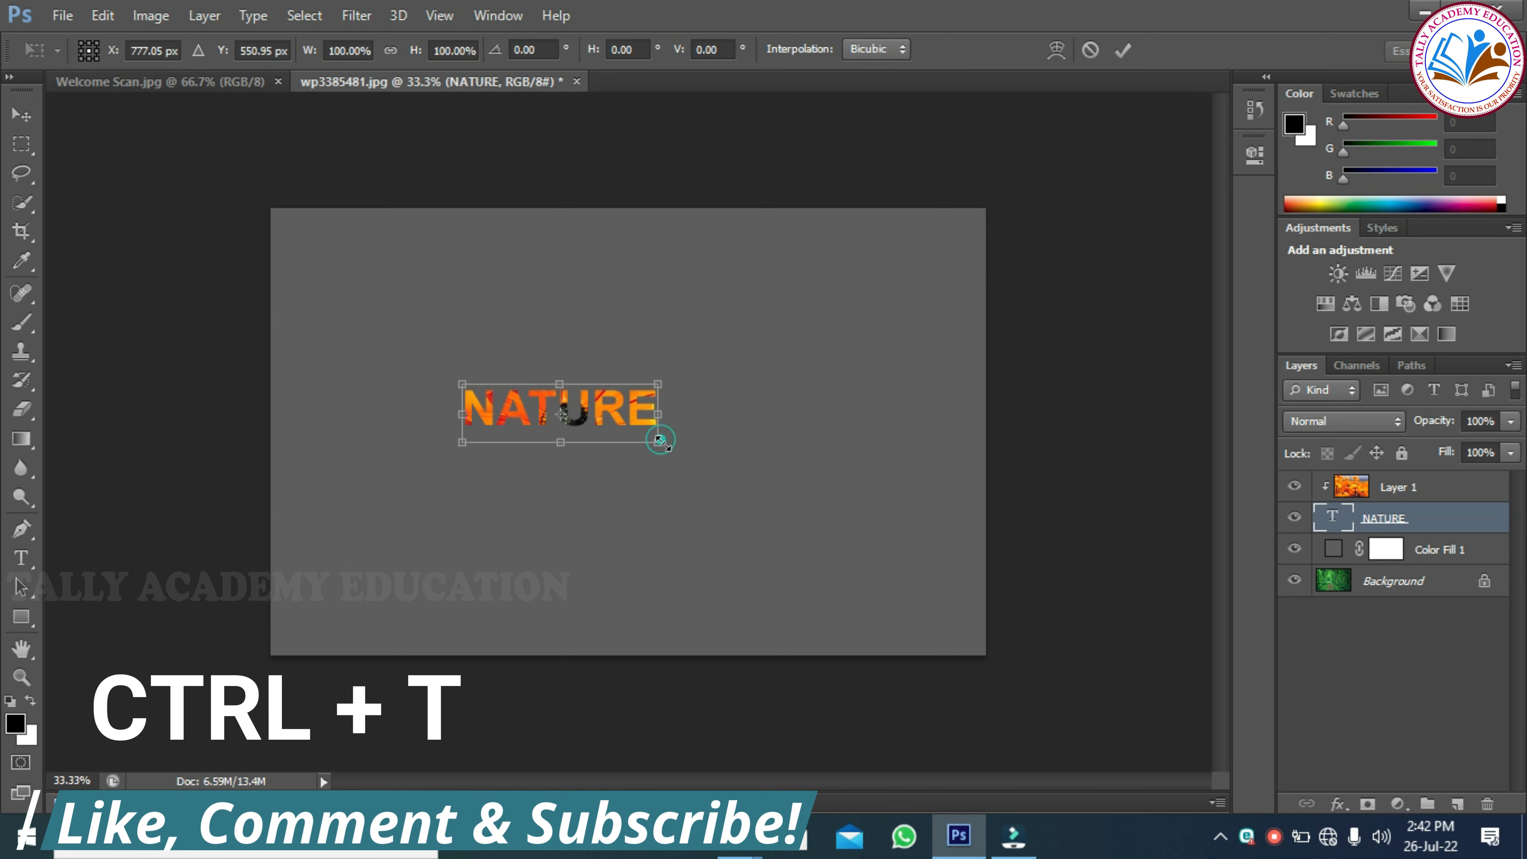
{"action": "left_click_drag", "start_coordinate": [659, 437], "coordinate": [987, 607]}
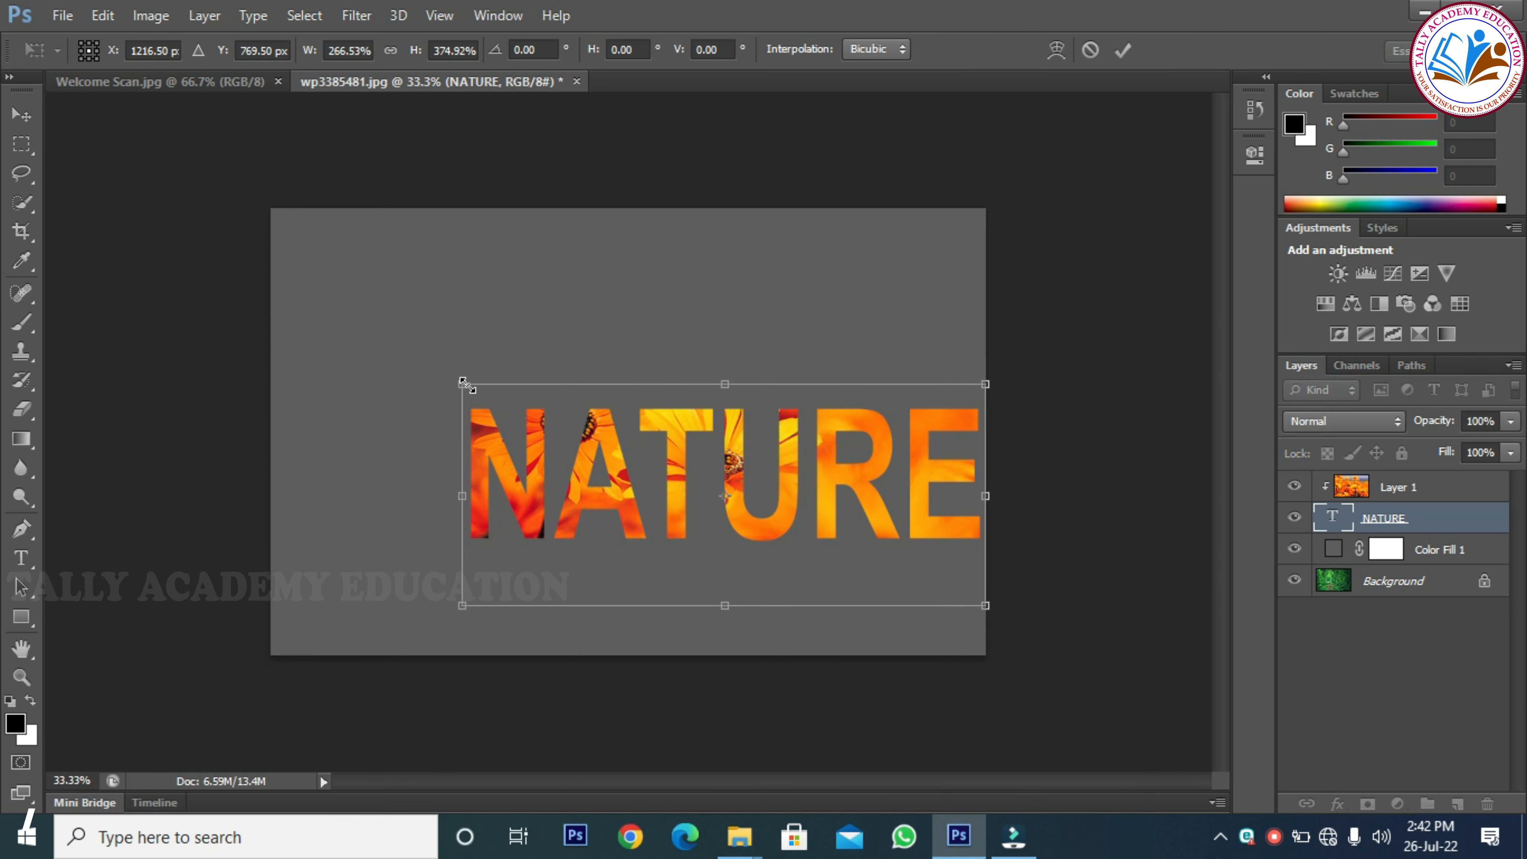
{"action": "left_click_drag", "start_coordinate": [467, 376], "coordinate": [272, 295]}
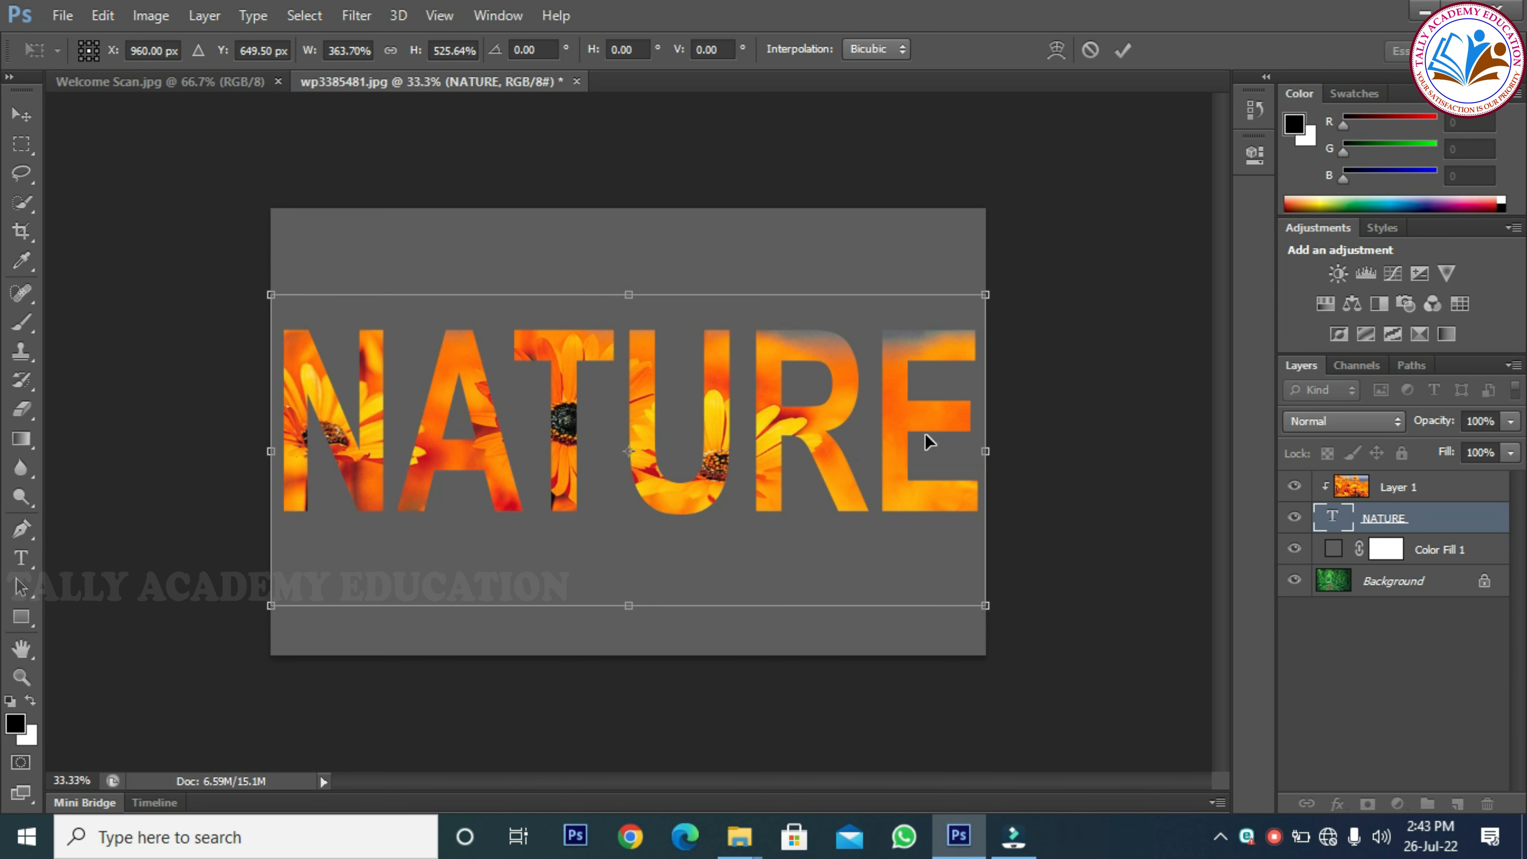
{"action": "key", "text": "Return"}
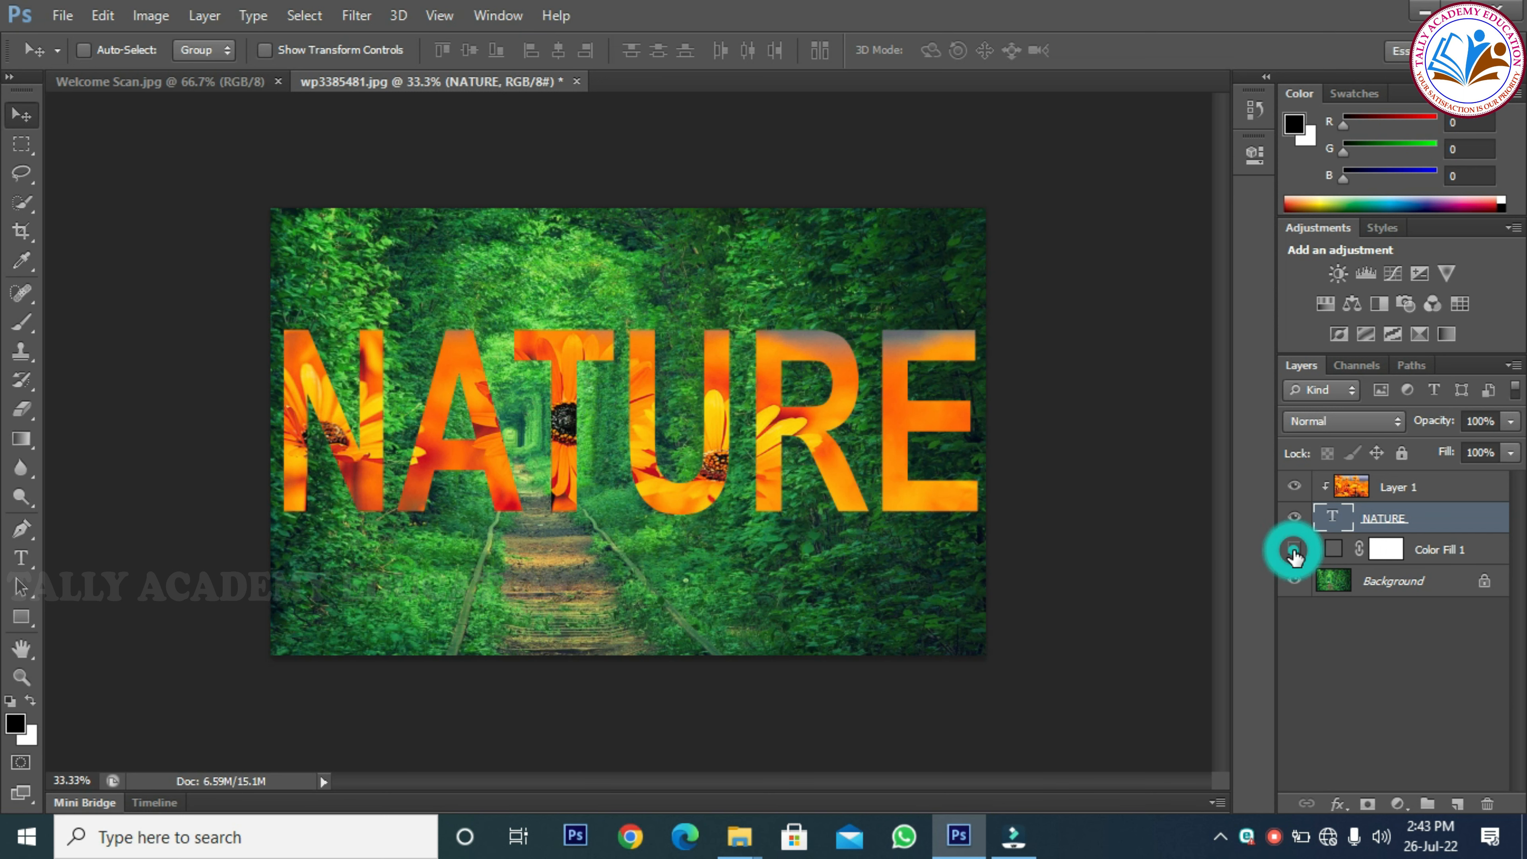
Step: Toggle the visibility of Color Fill 1 and the flower layer to compare the text with and without them, leaving both visible
{"action": "left_click", "coordinate": [1294, 548]}
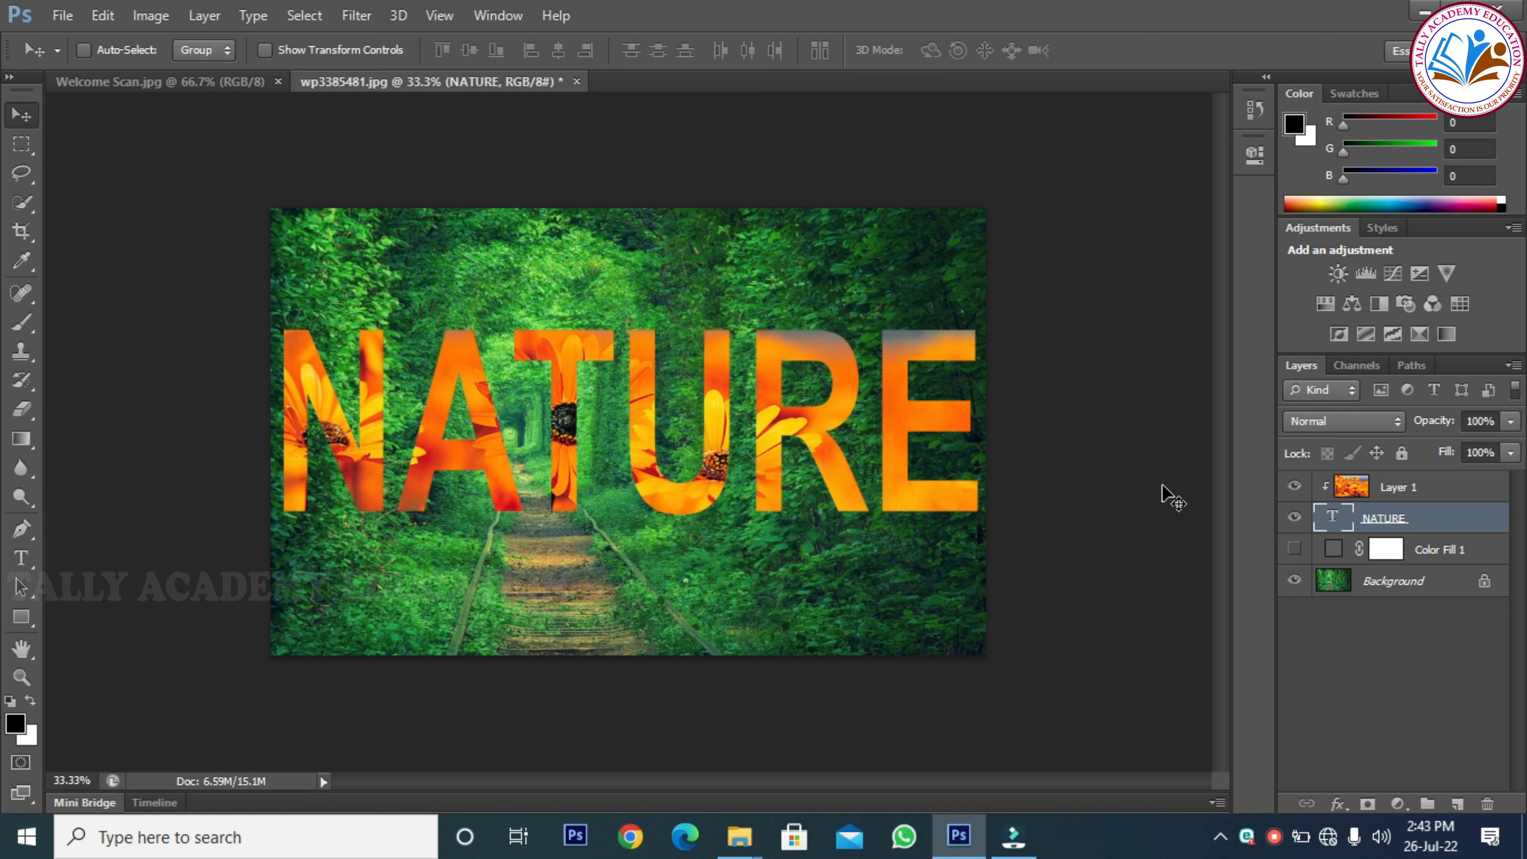
{"action": "left_click", "coordinate": [1295, 487]}
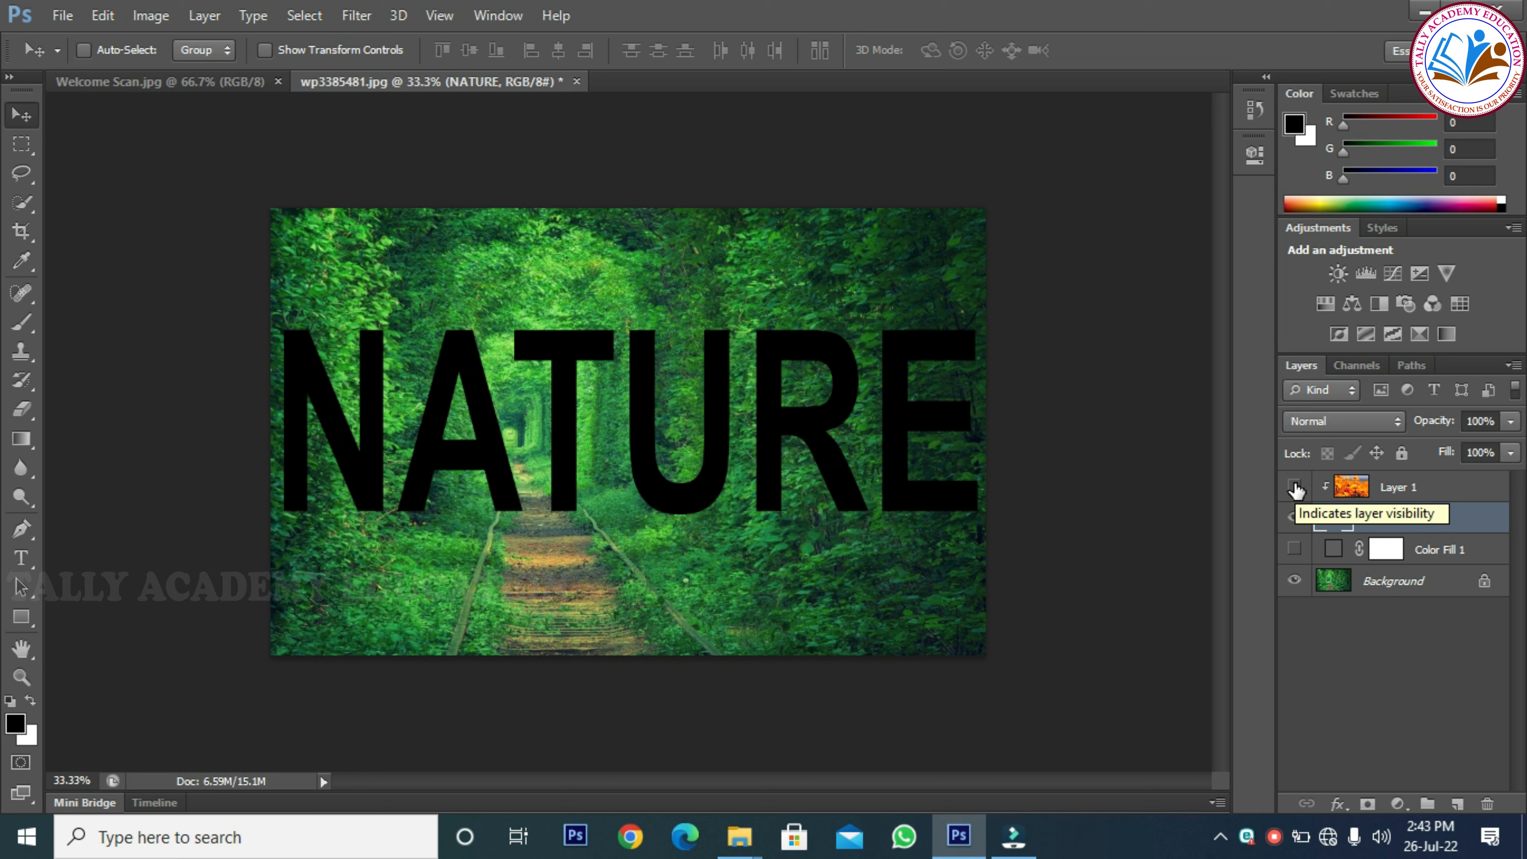
{"action": "left_click", "coordinate": [1294, 488]}
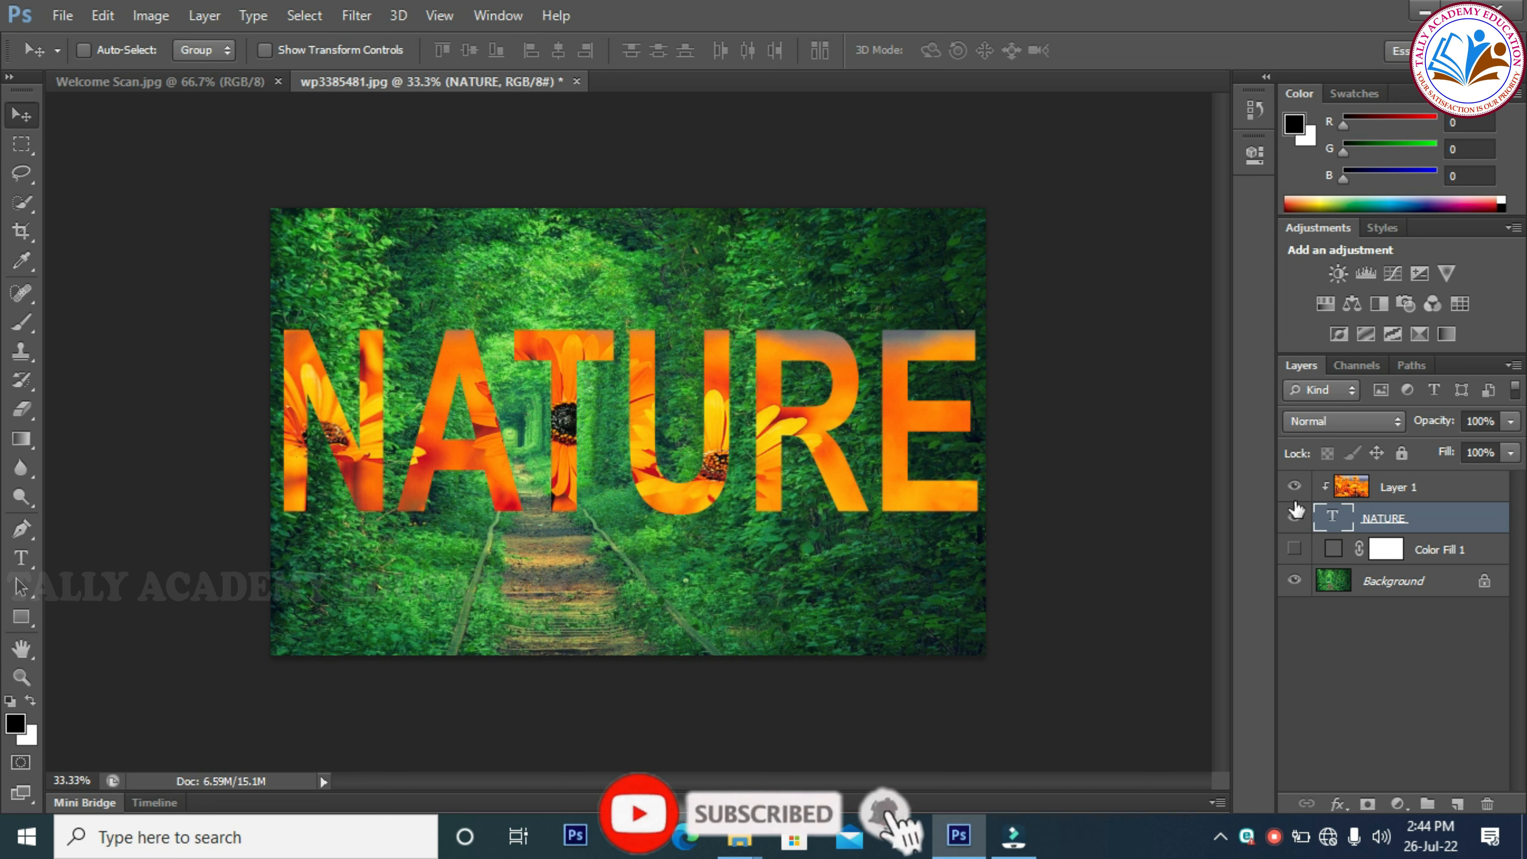
{"action": "left_click", "coordinate": [1295, 549]}
{"action": "left_click", "coordinate": [1295, 549]}
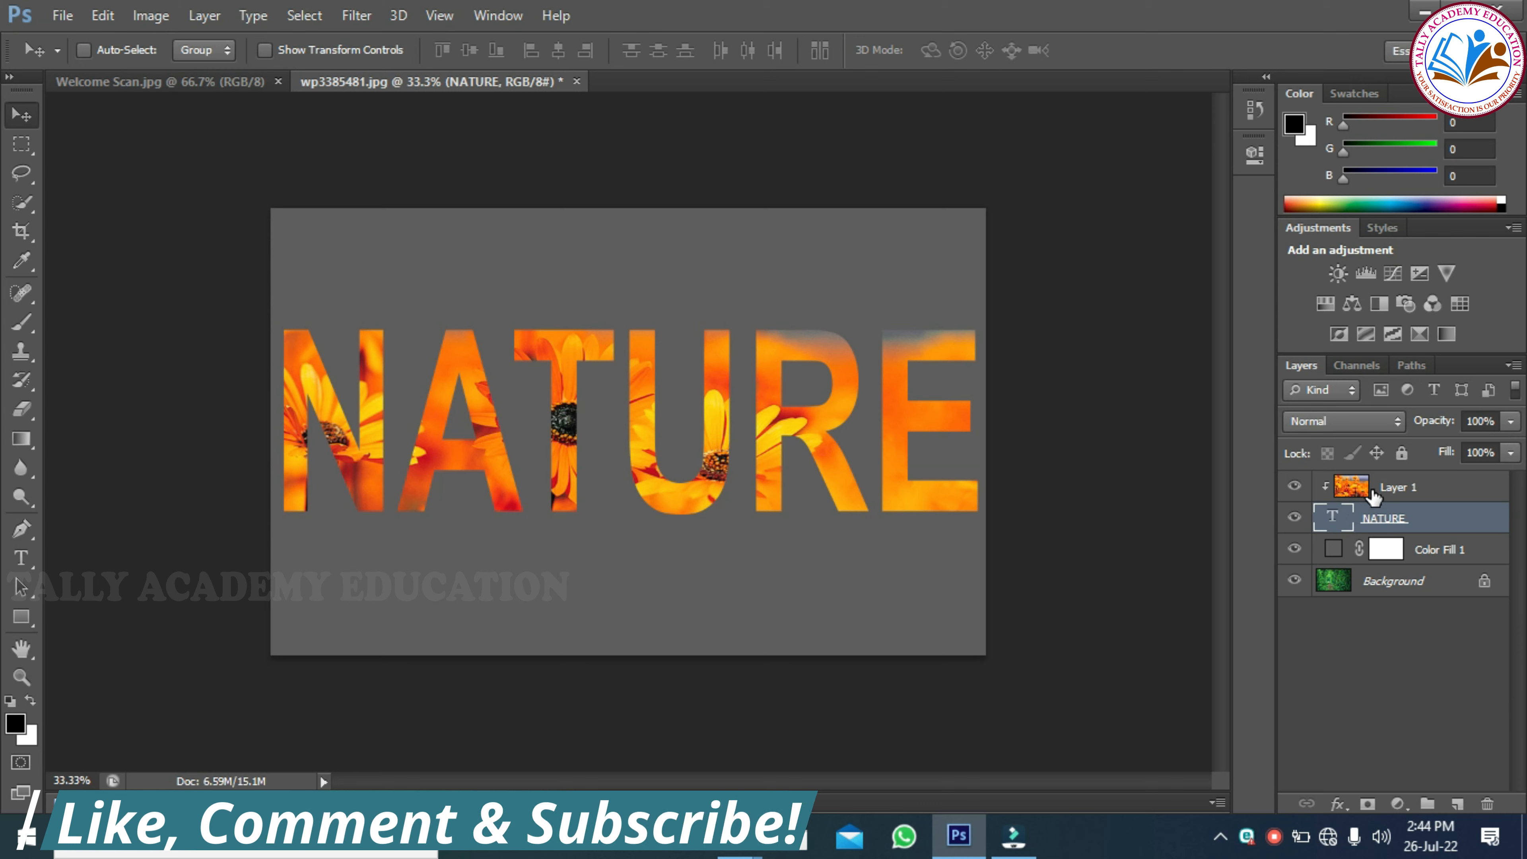
{"action": "left_click", "coordinate": [1510, 365]}
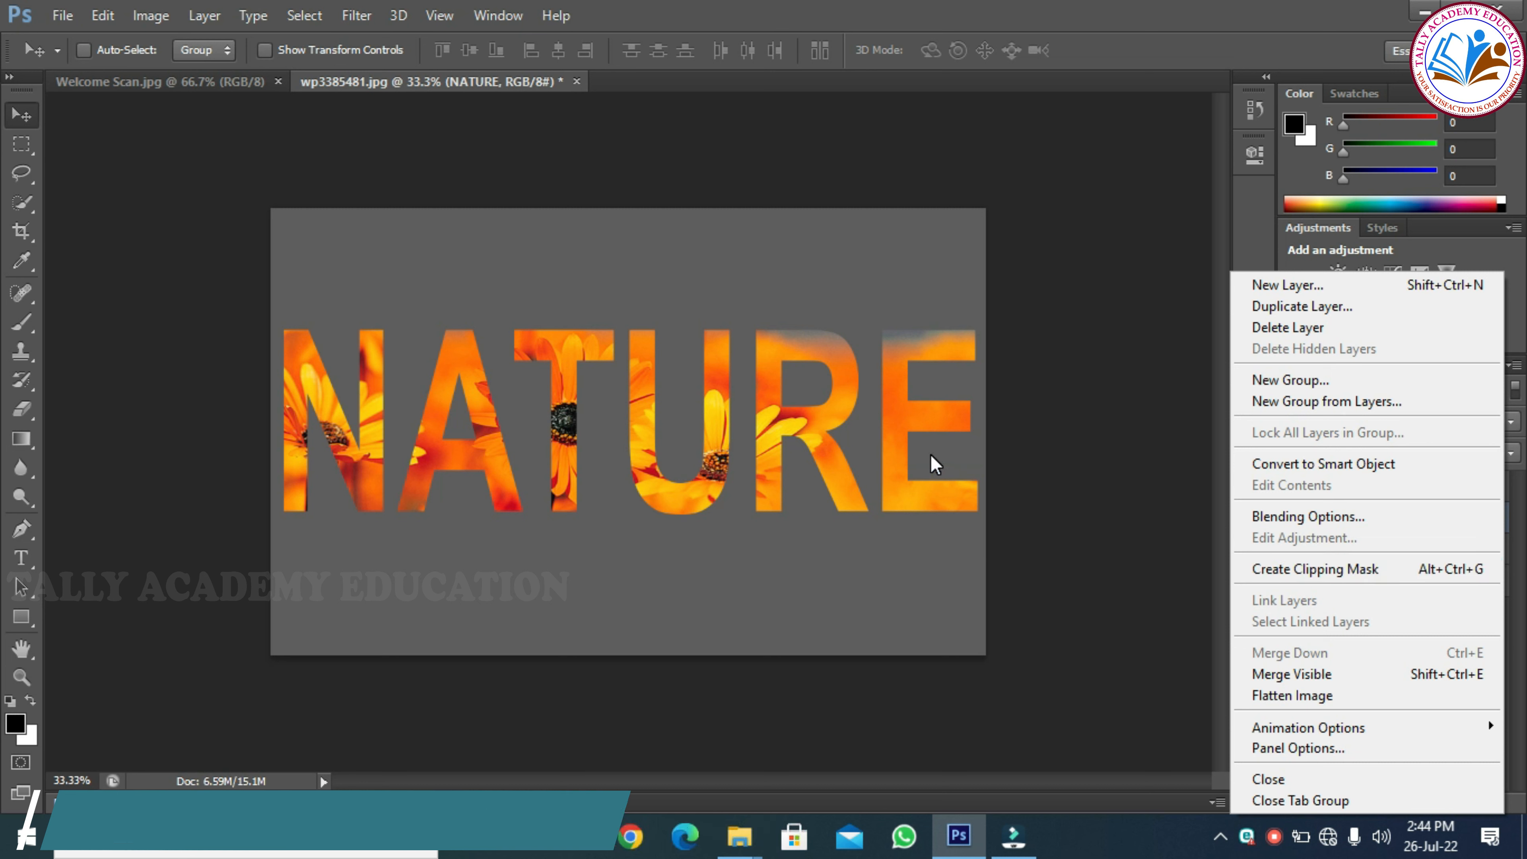
{"action": "left_click", "coordinate": [907, 449]}
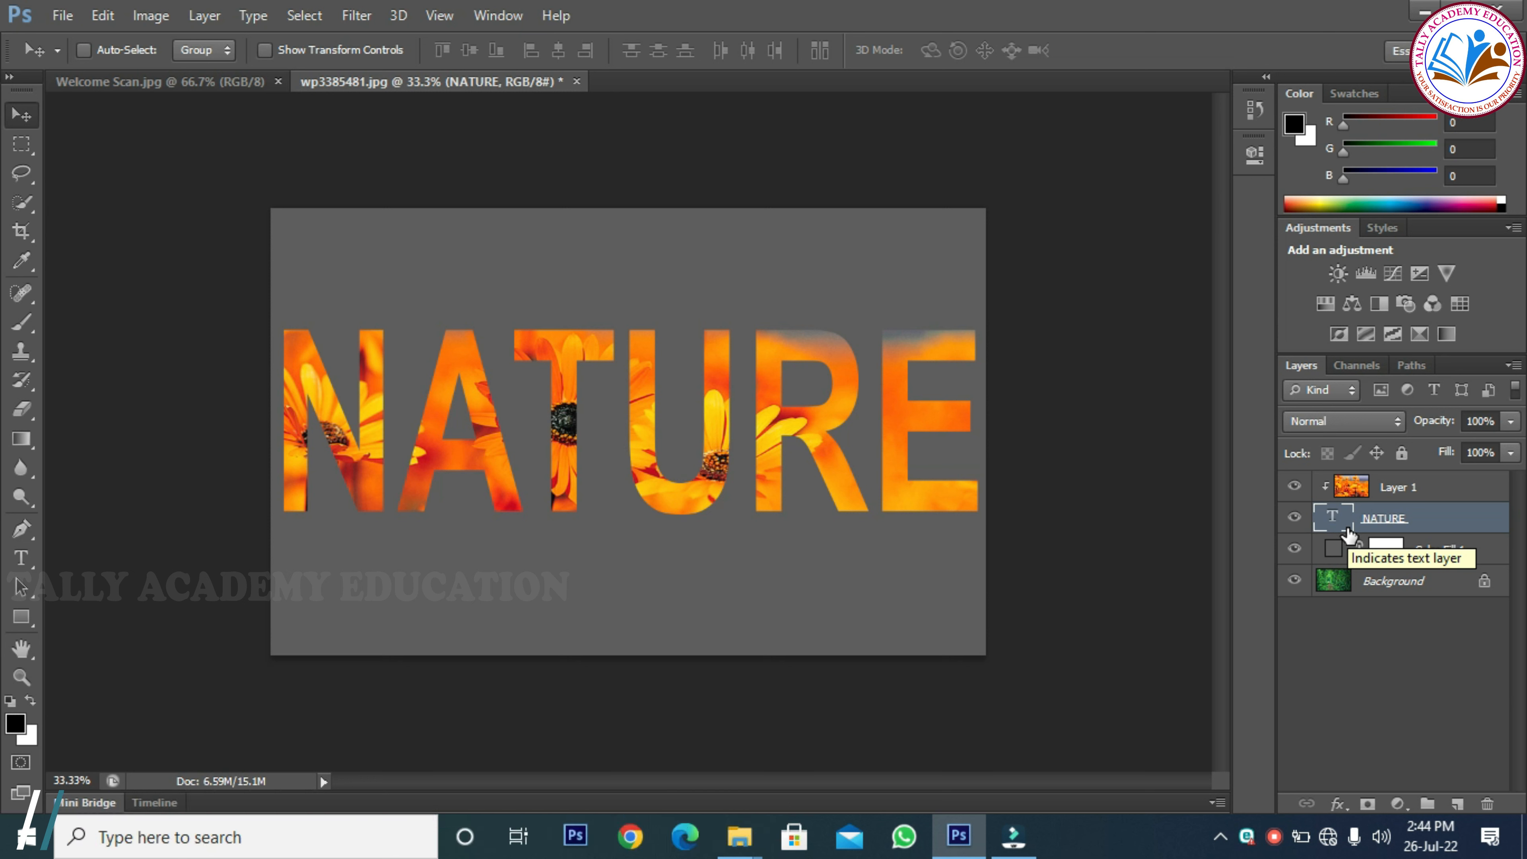
Step: Scale the clipped flower layer to 97.14% width and 41.58% height so it fits the bounds of the NATURE lettering
{"action": "left_click", "coordinate": [1401, 488]}
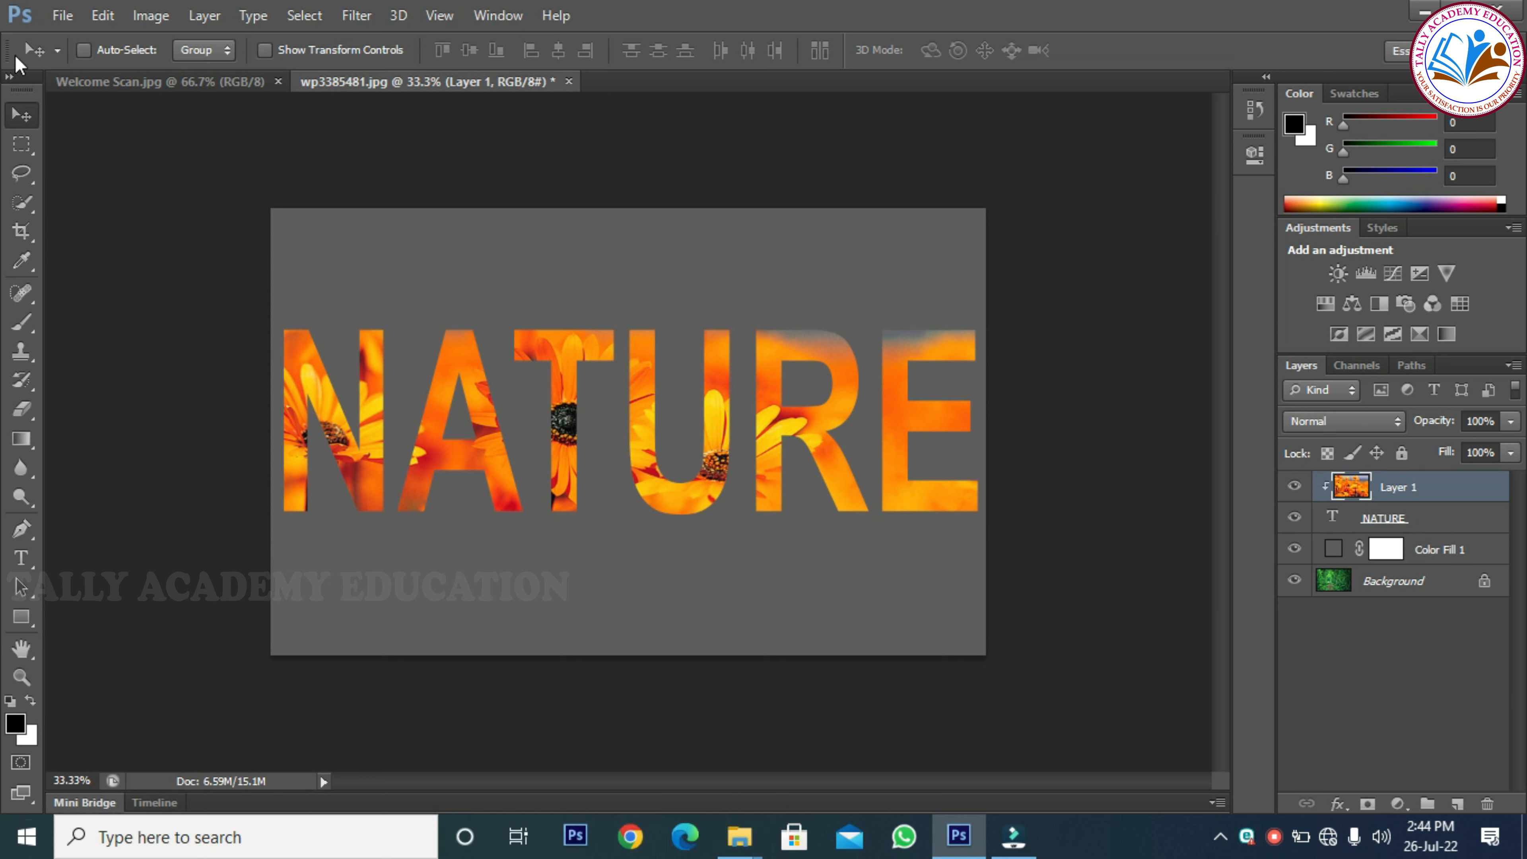
{"action": "left_click", "coordinate": [21, 117]}
{"action": "key", "text": "ctrl+t"}
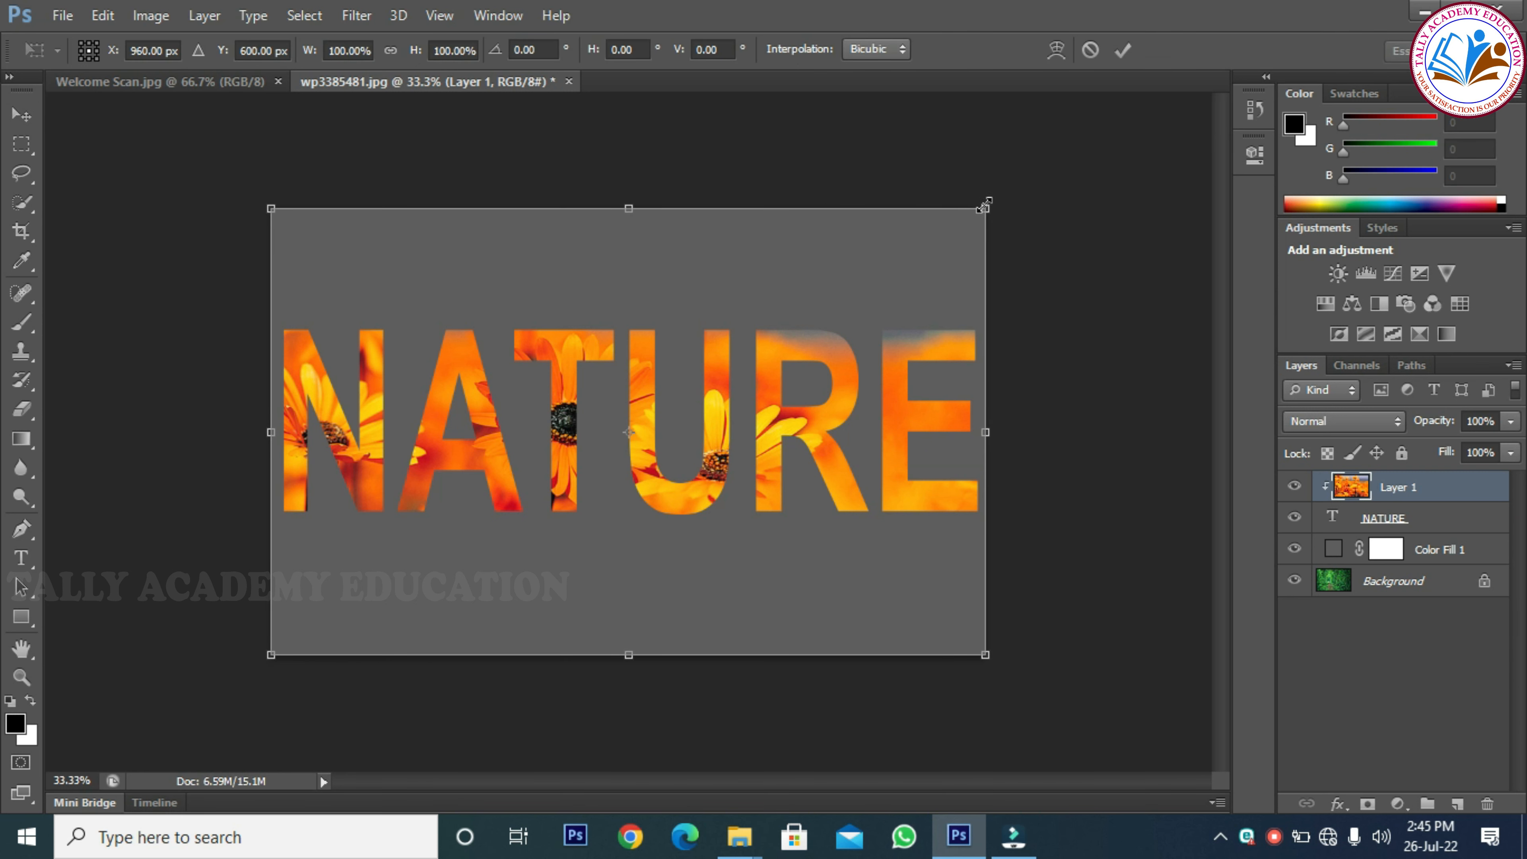
{"action": "left_click_drag", "start_coordinate": [984, 207], "coordinate": [977, 330]}
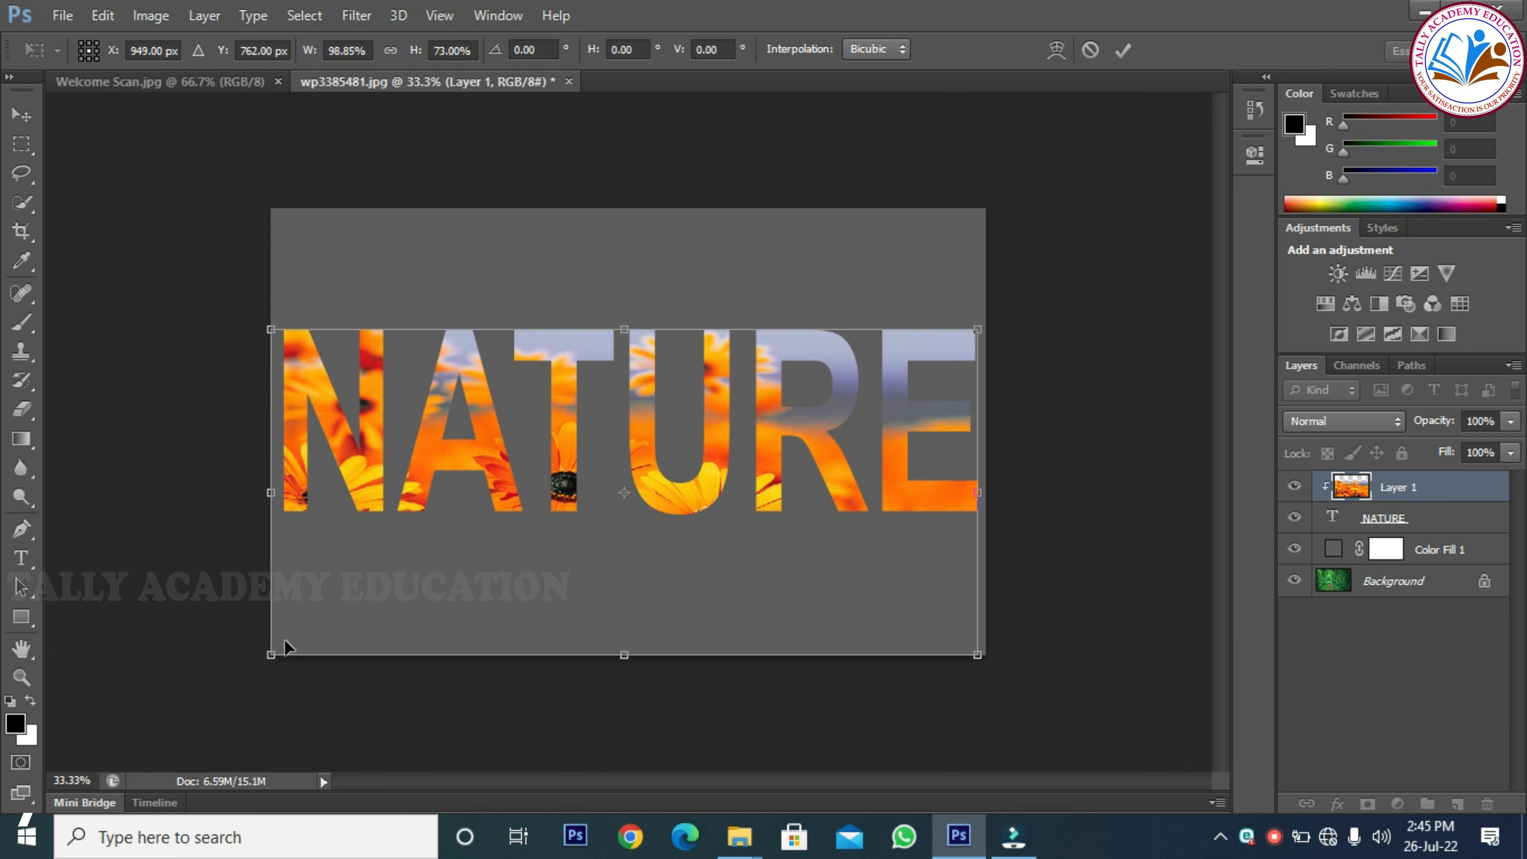
{"action": "left_click_drag", "start_coordinate": [271, 654], "coordinate": [287, 518]}
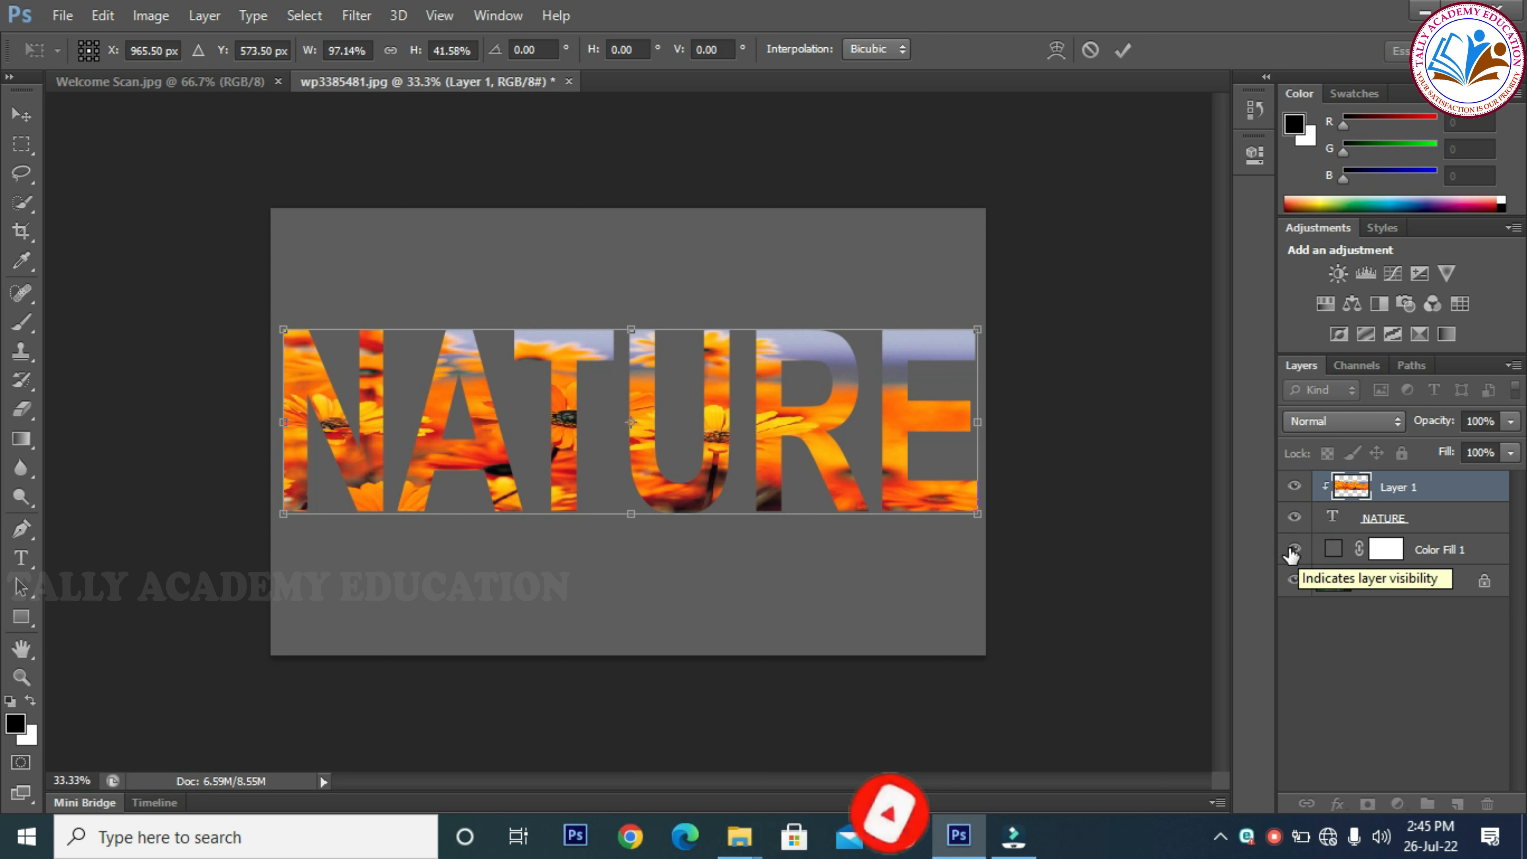
{"action": "key", "text": "Return"}
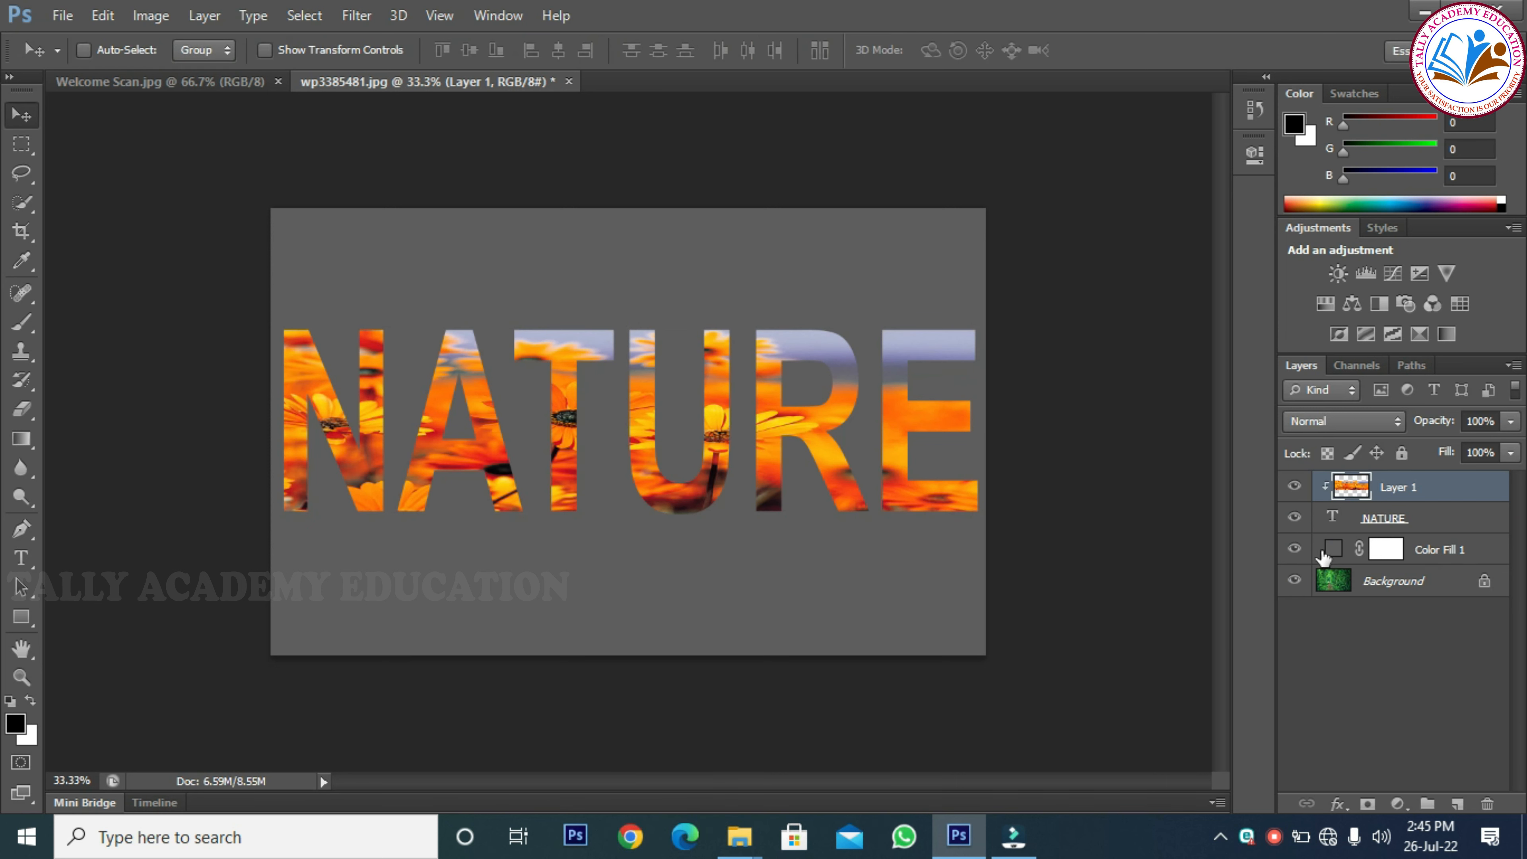
Step: Hide the Color Fill 1 layer to reveal the forest image behind the flower-filled text
{"action": "left_click", "coordinate": [1294, 548]}
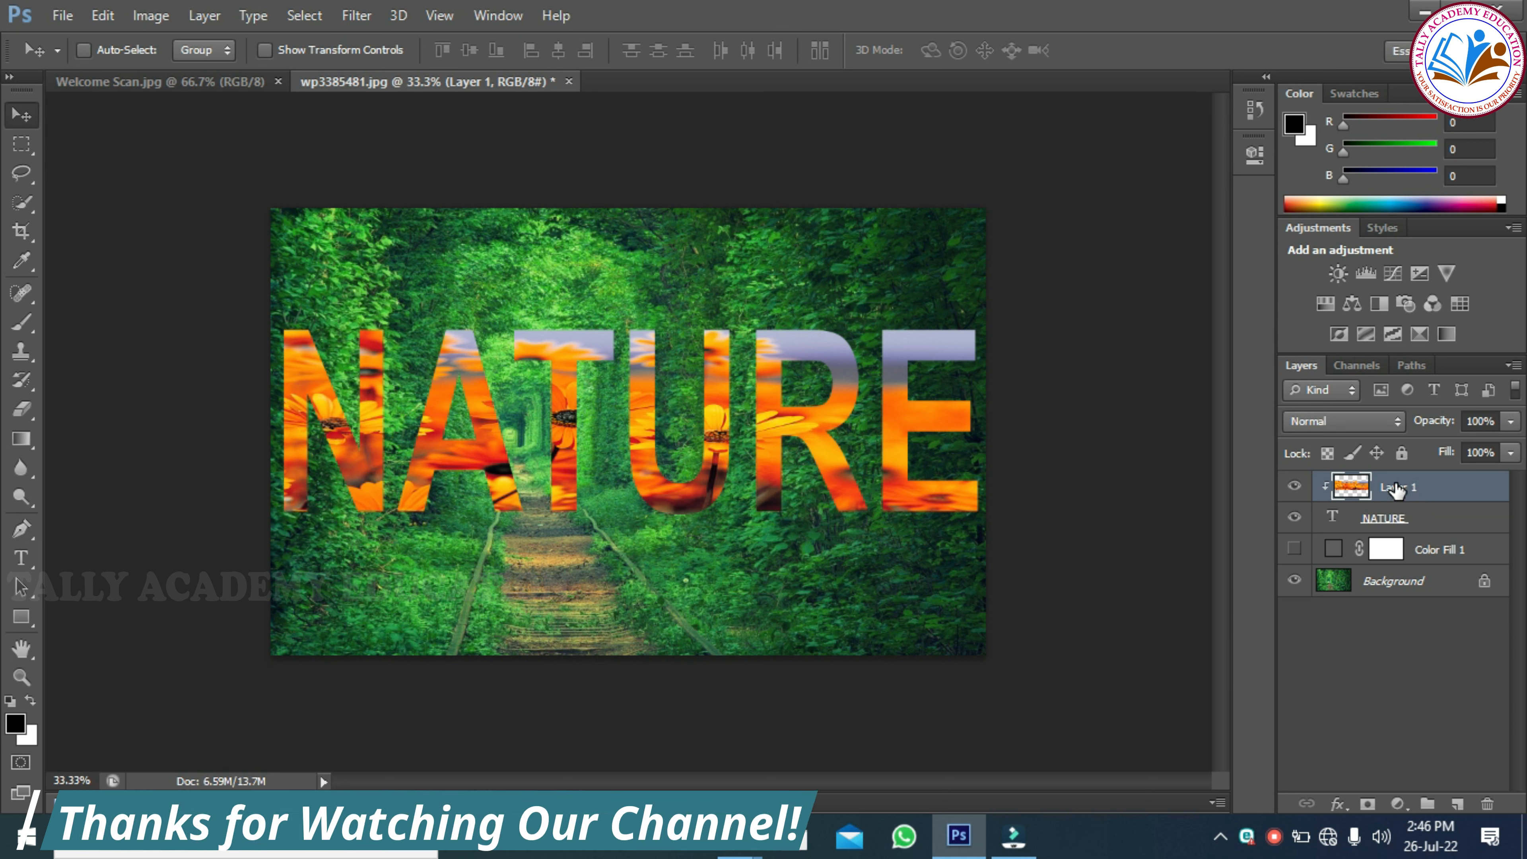
{"action": "left_click", "coordinate": [1512, 366]}
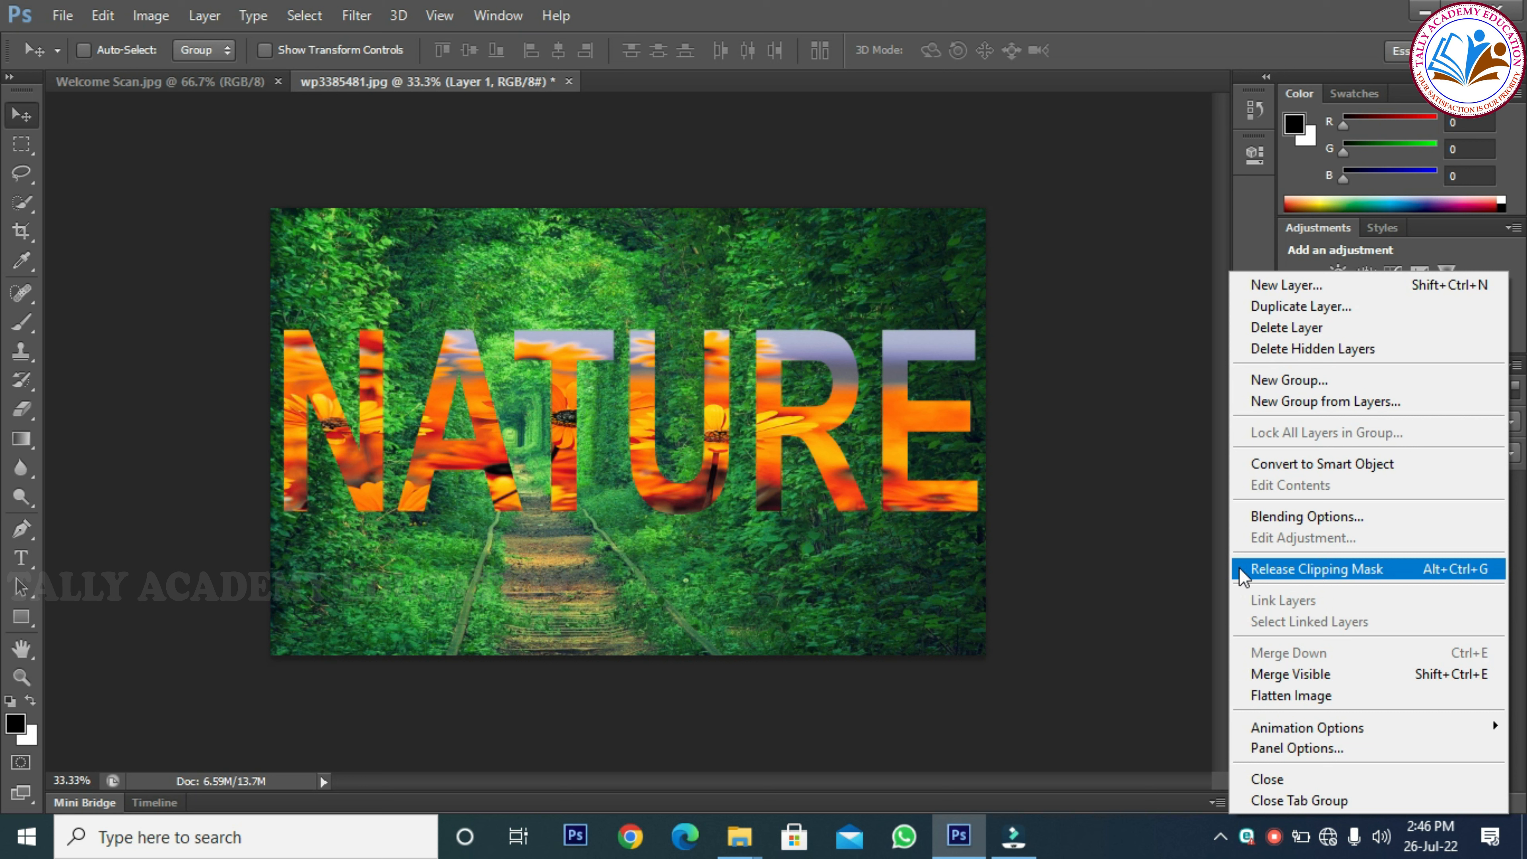
{"action": "left_click", "coordinate": [1222, 566]}
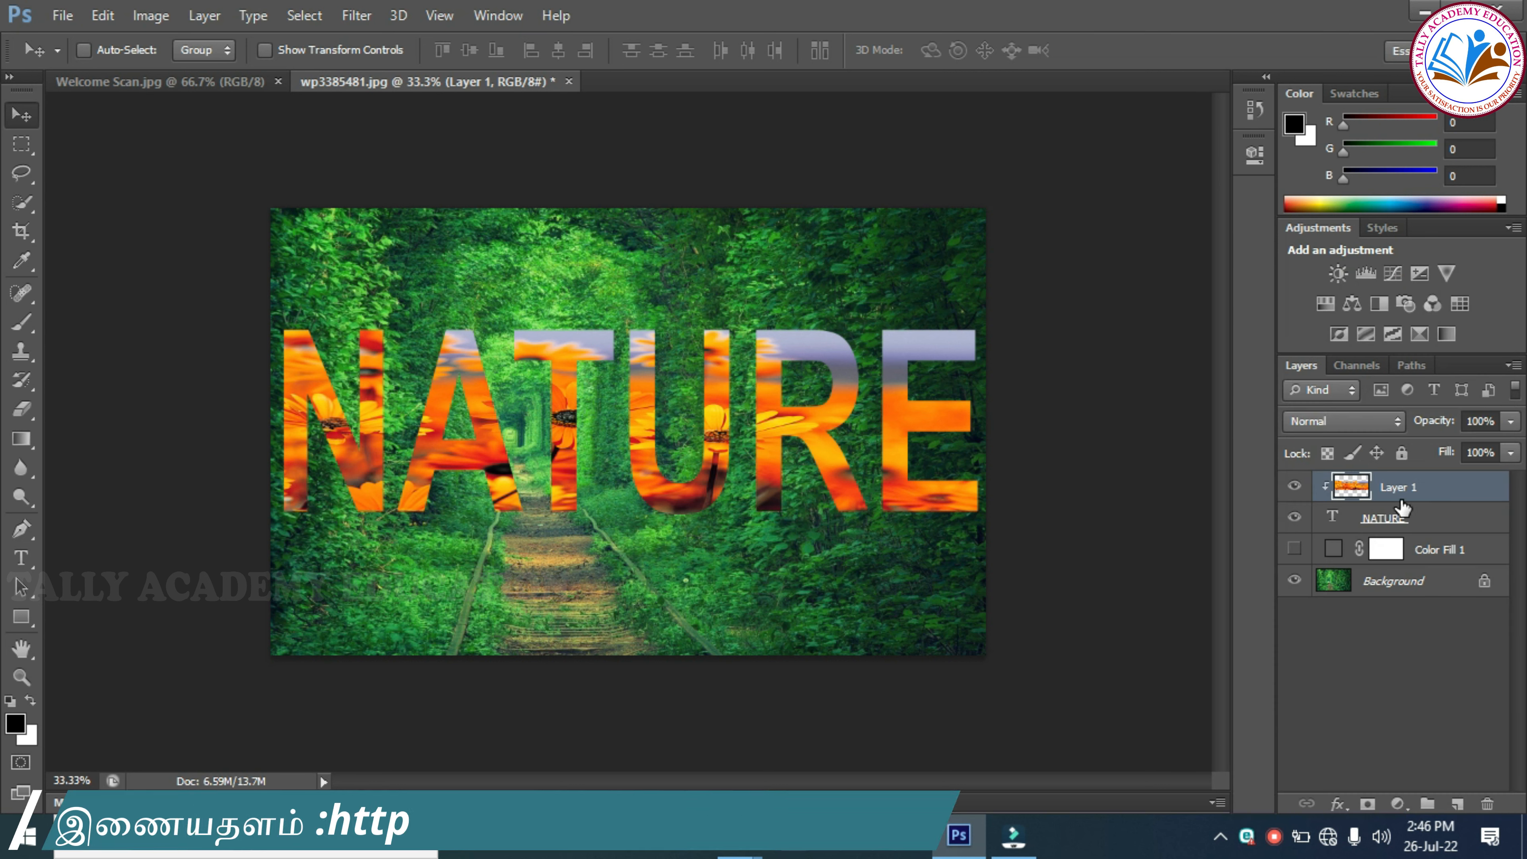